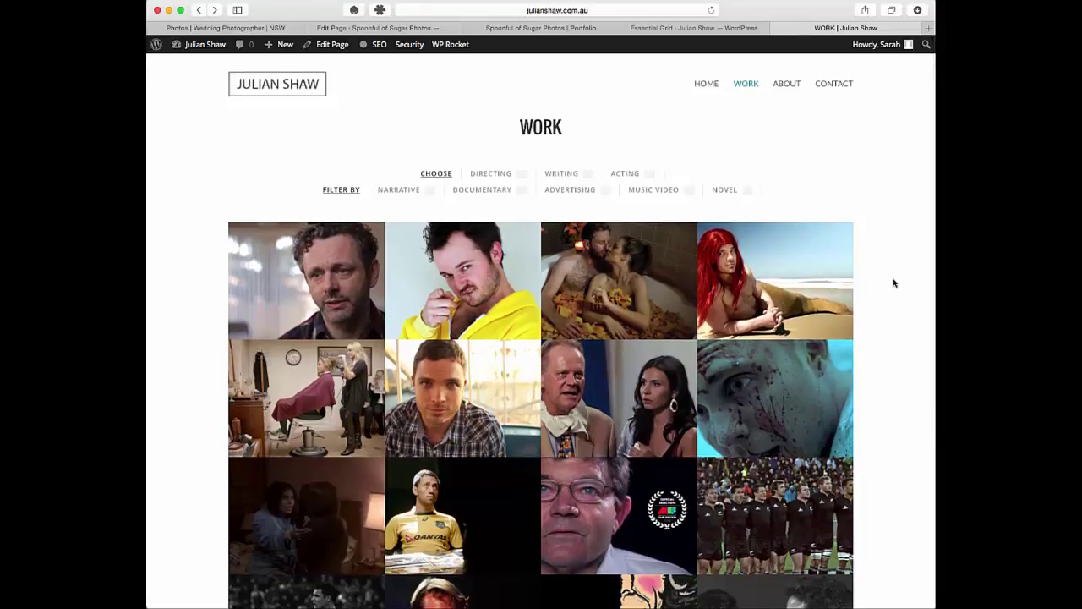
- Try combining the Directing filter with Writing, then Advertising, then clear all filters
{"action": "scroll", "coordinate": [894, 283], "scroll_direction": "down", "scroll_amount": 4}
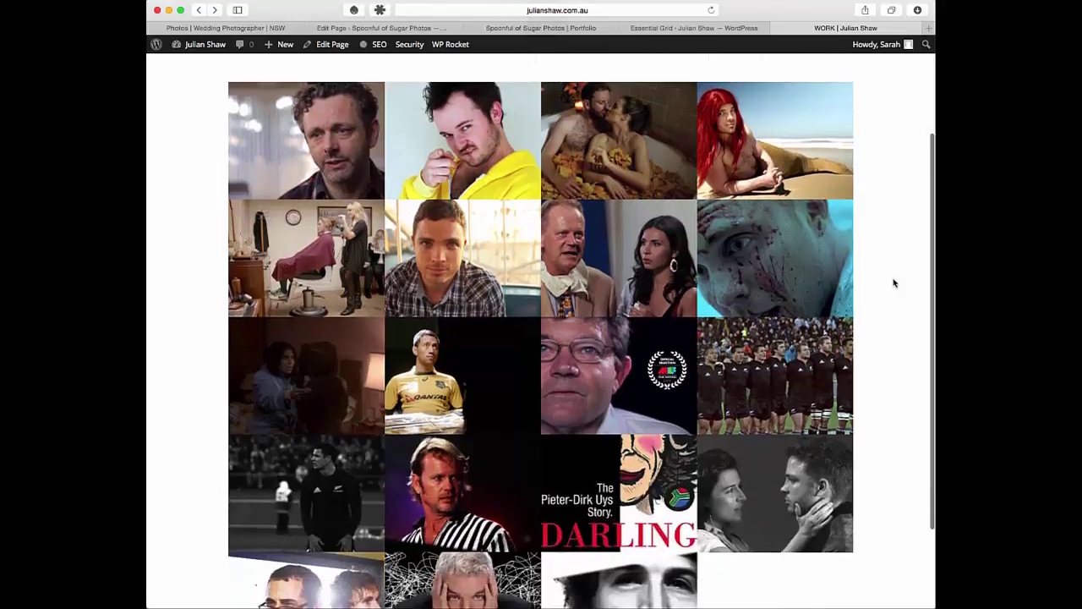
{"action": "scroll", "coordinate": [894, 283], "scroll_direction": "up", "scroll_amount": 2}
{"action": "scroll", "coordinate": [894, 283], "scroll_direction": "up", "scroll_amount": 1}
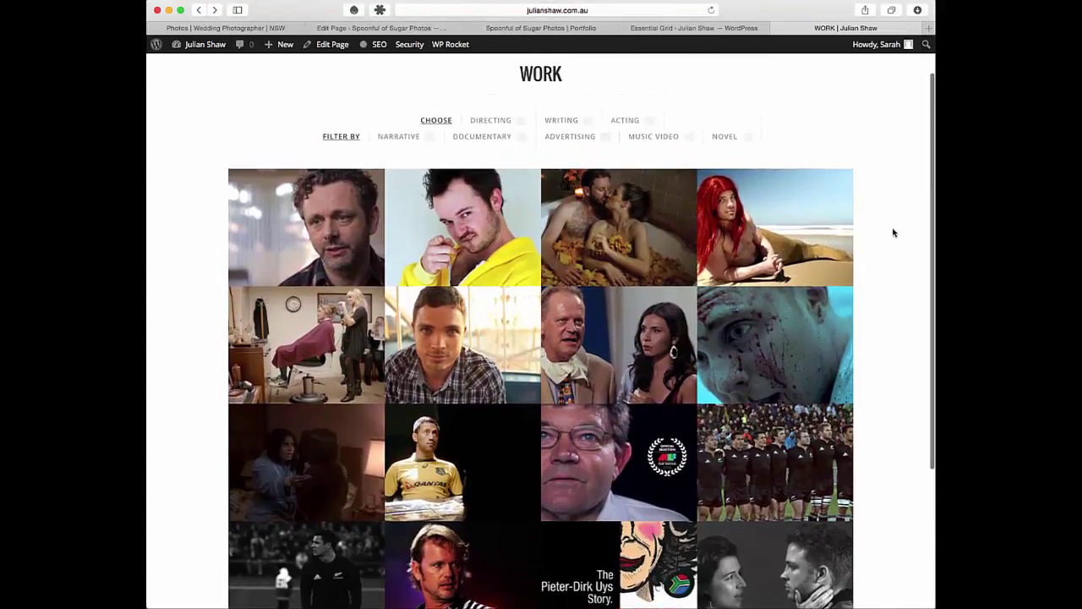
{"action": "scroll", "coordinate": [848, 145], "scroll_direction": "up", "scroll_amount": 1}
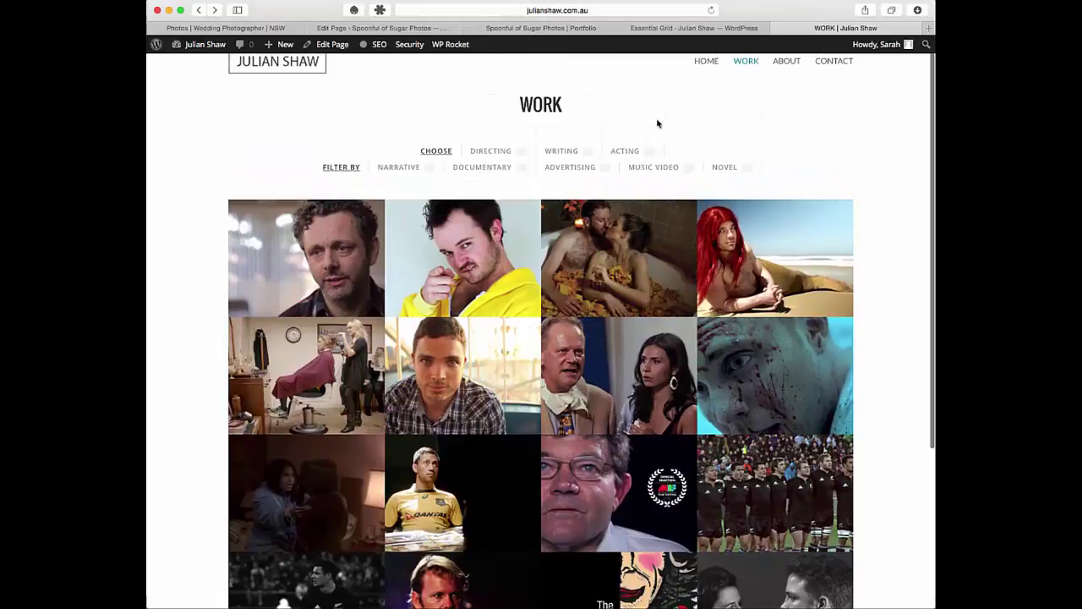
{"action": "scroll", "coordinate": [657, 124], "scroll_direction": "up", "scroll_amount": 1}
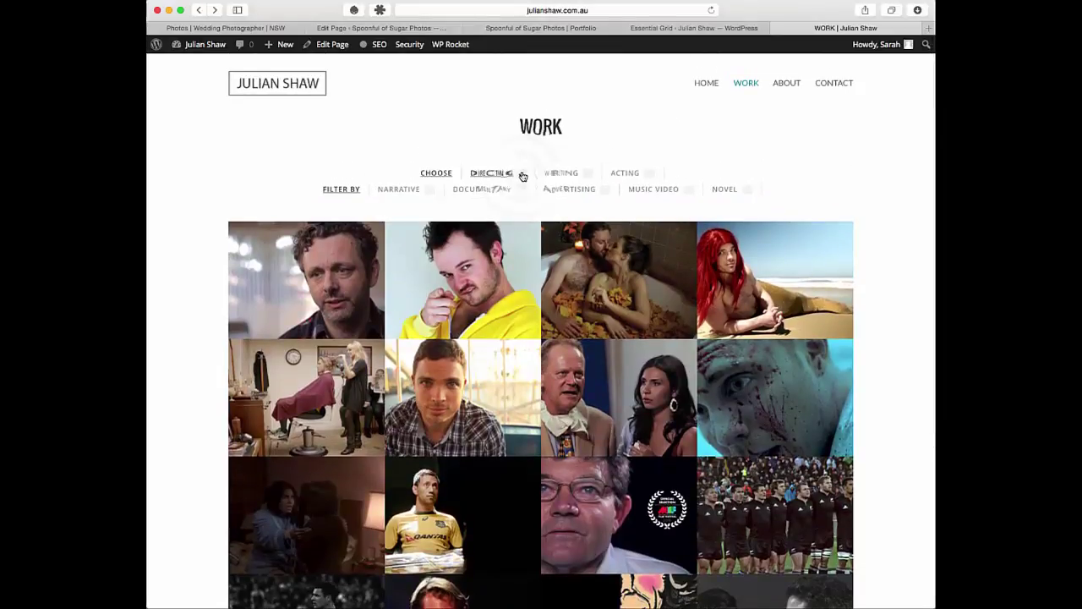
{"action": "left_click", "coordinate": [521, 174]}
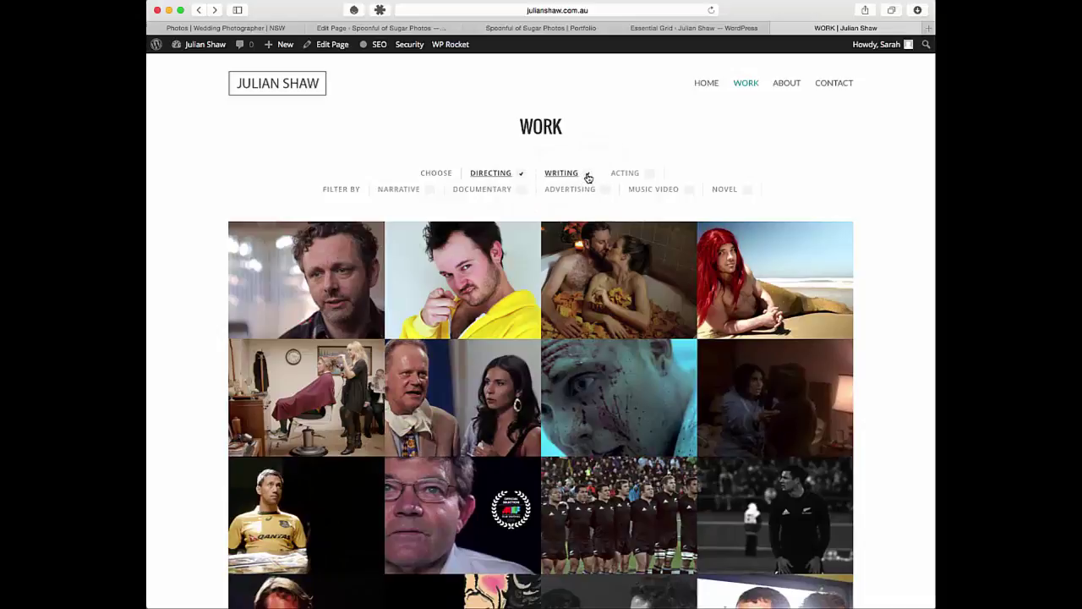
{"action": "left_click", "coordinate": [588, 176]}
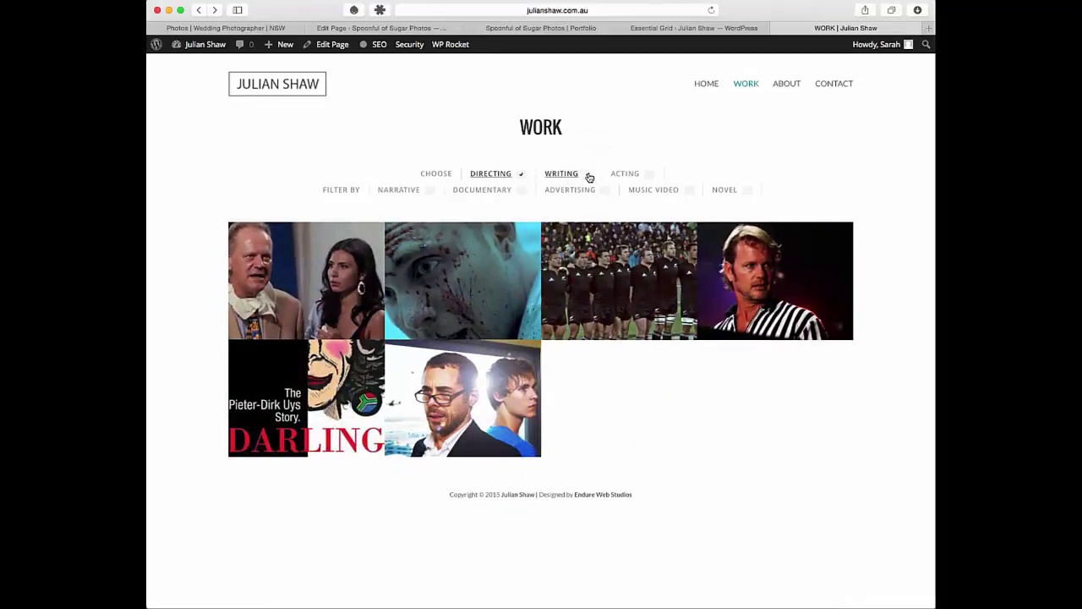
{"action": "left_click", "coordinate": [589, 177]}
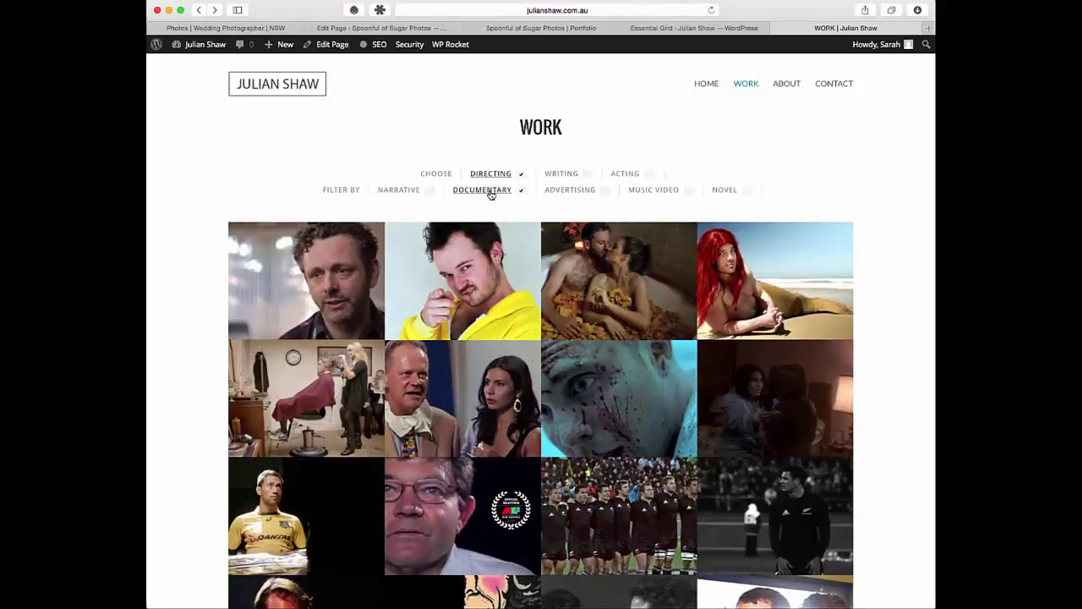
{"action": "left_click", "coordinate": [596, 193]}
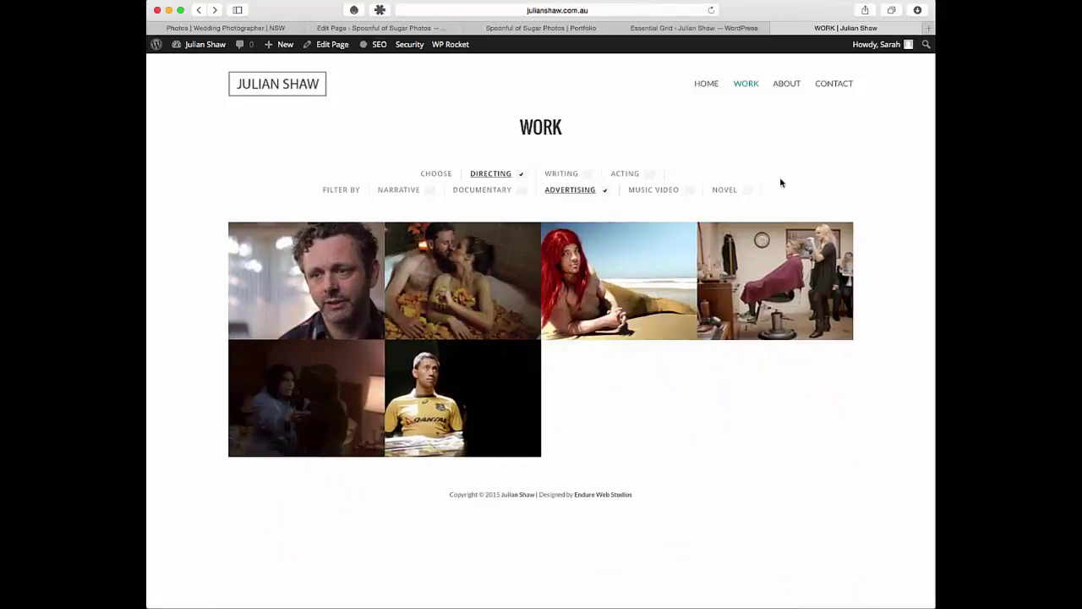
{"action": "left_click", "coordinate": [605, 192]}
{"action": "left_click", "coordinate": [521, 178]}
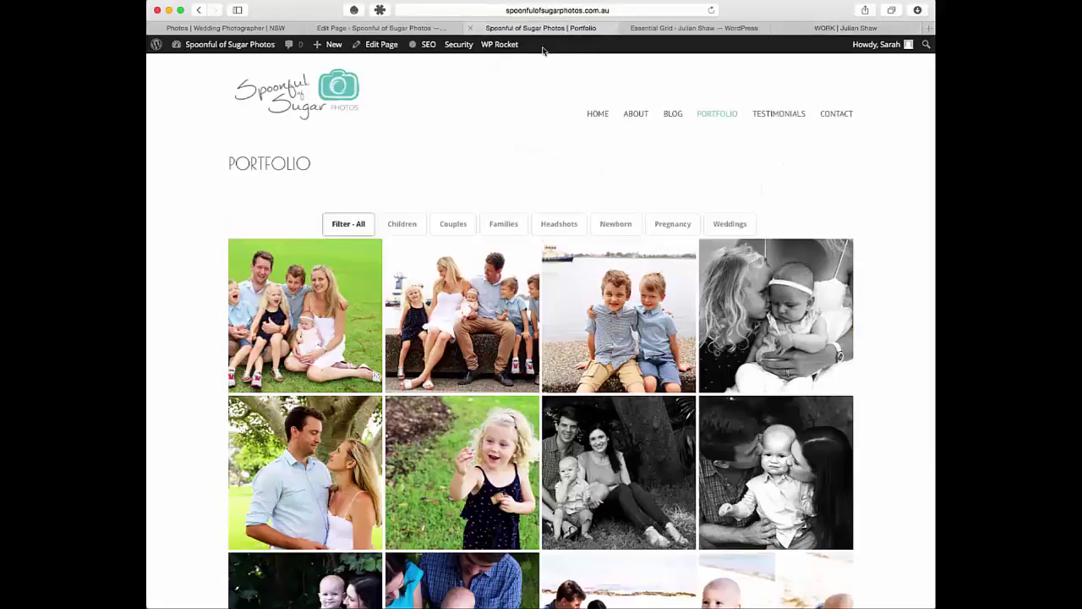
- Try the Spoonful of Sugar Children, Couples, Families and Headshots filters, then open the Essential Grid overview
{"action": "left_click", "coordinate": [528, 28]}
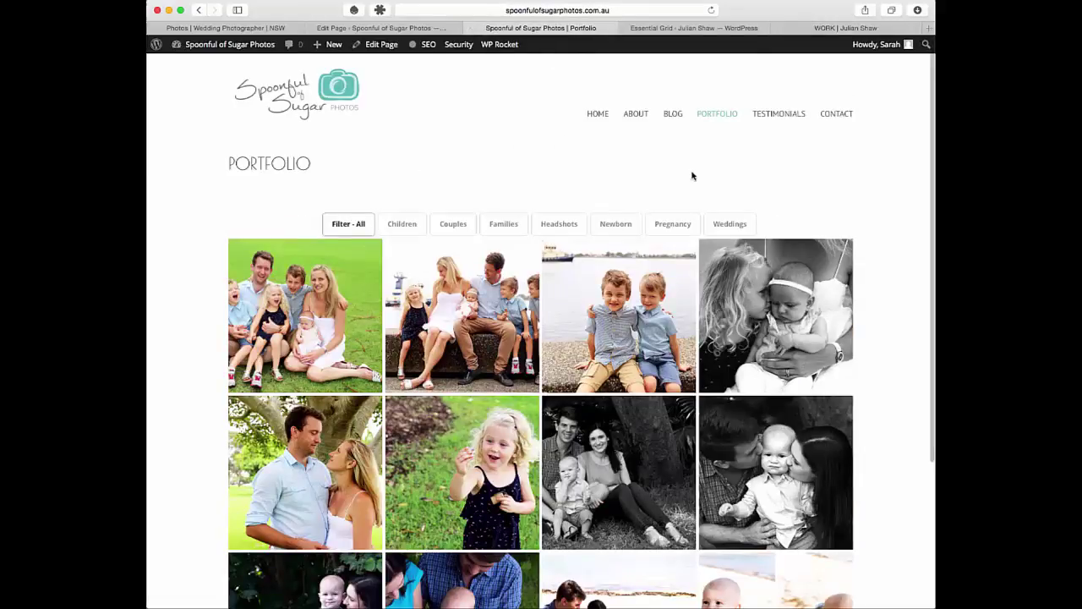
{"action": "scroll", "coordinate": [178, 215], "scroll_direction": "down", "scroll_amount": 5}
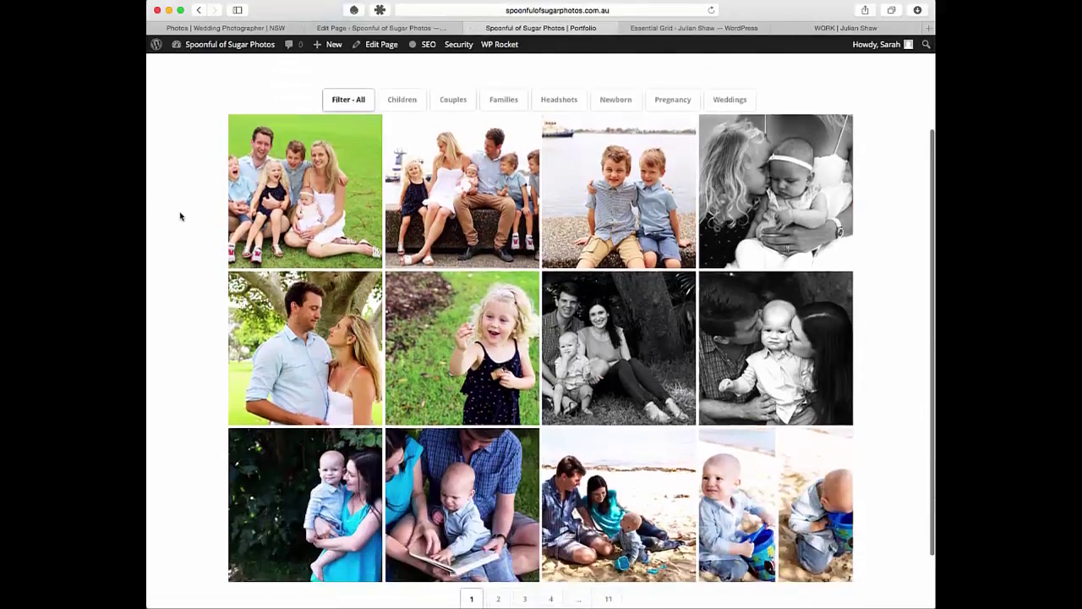
{"action": "scroll", "coordinate": [179, 216], "scroll_direction": "up", "scroll_amount": 4}
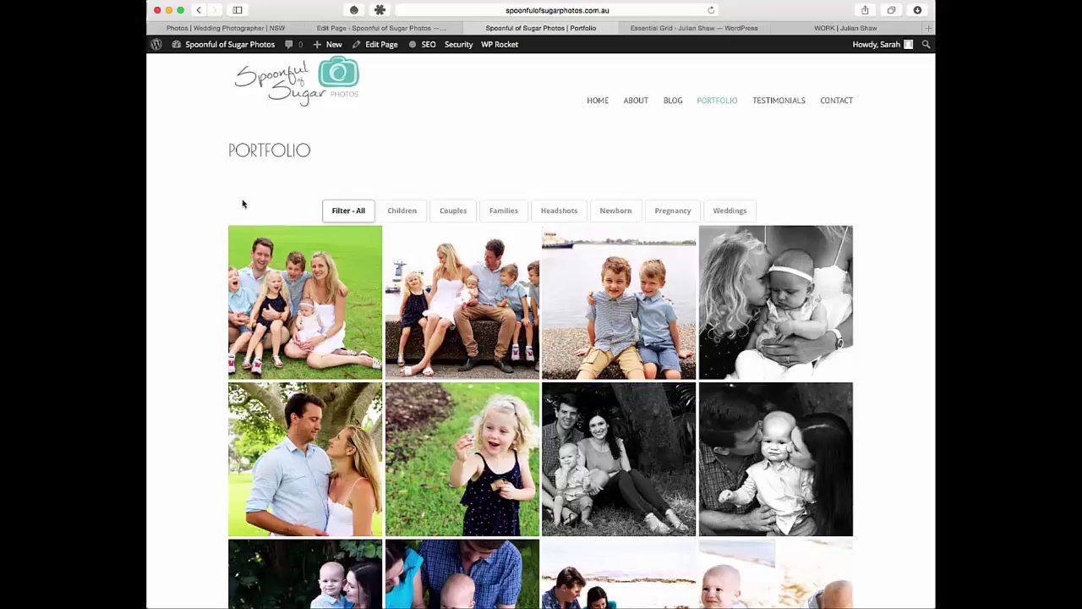
{"action": "left_click", "coordinate": [401, 210]}
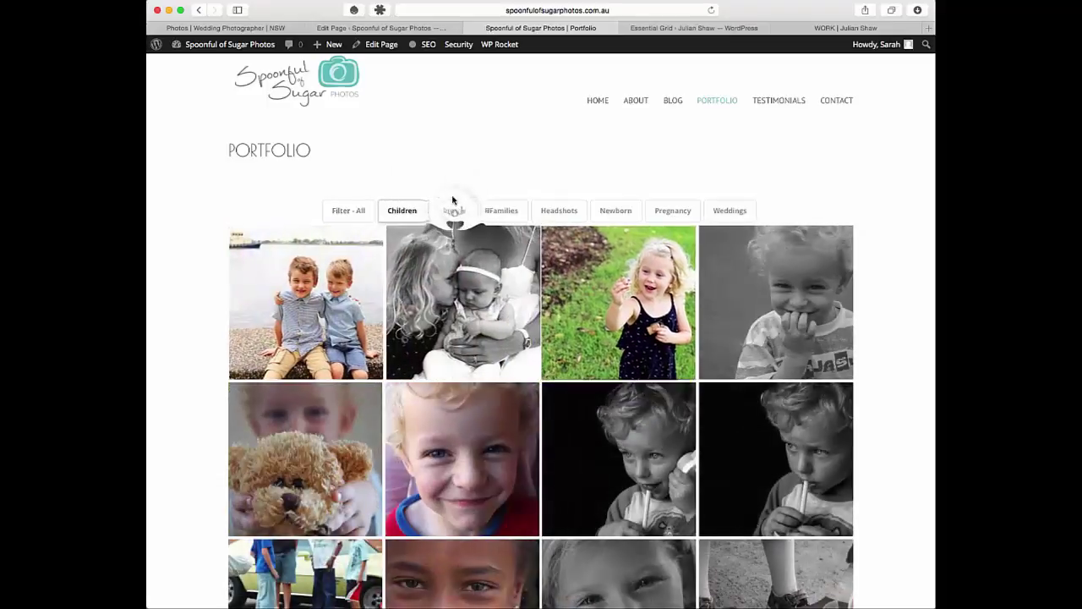
{"action": "left_click", "coordinate": [454, 211]}
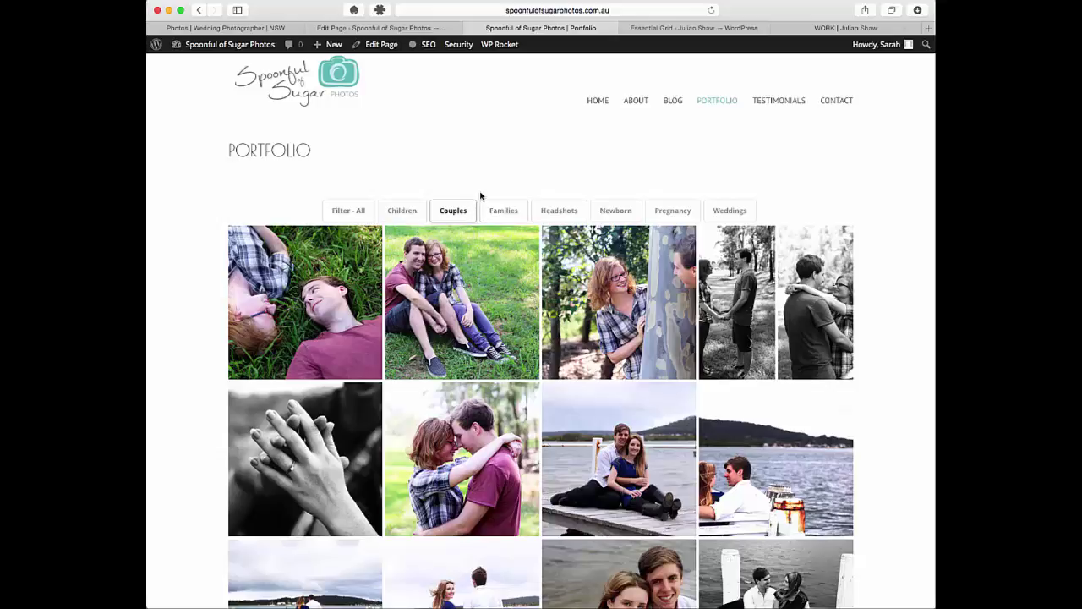
{"action": "left_click", "coordinate": [506, 211]}
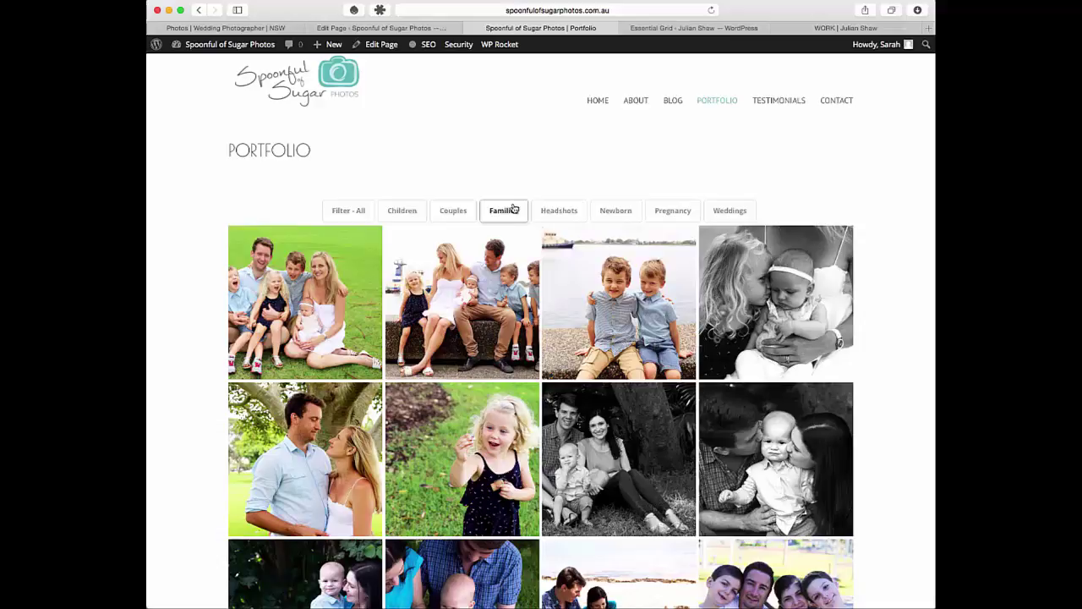
{"action": "left_click", "coordinate": [407, 211]}
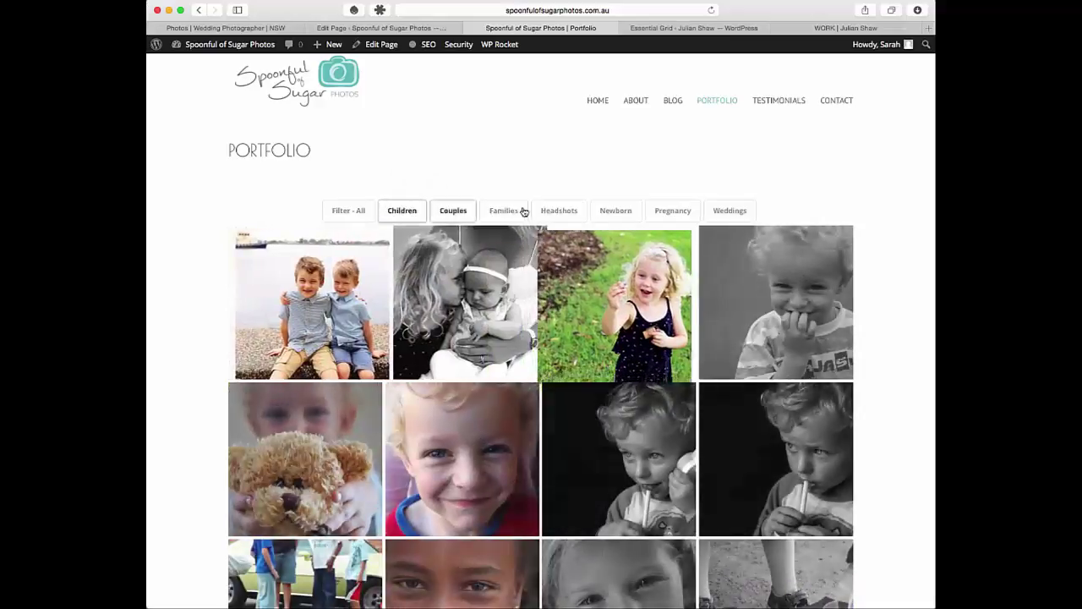
{"action": "left_click", "coordinate": [571, 212]}
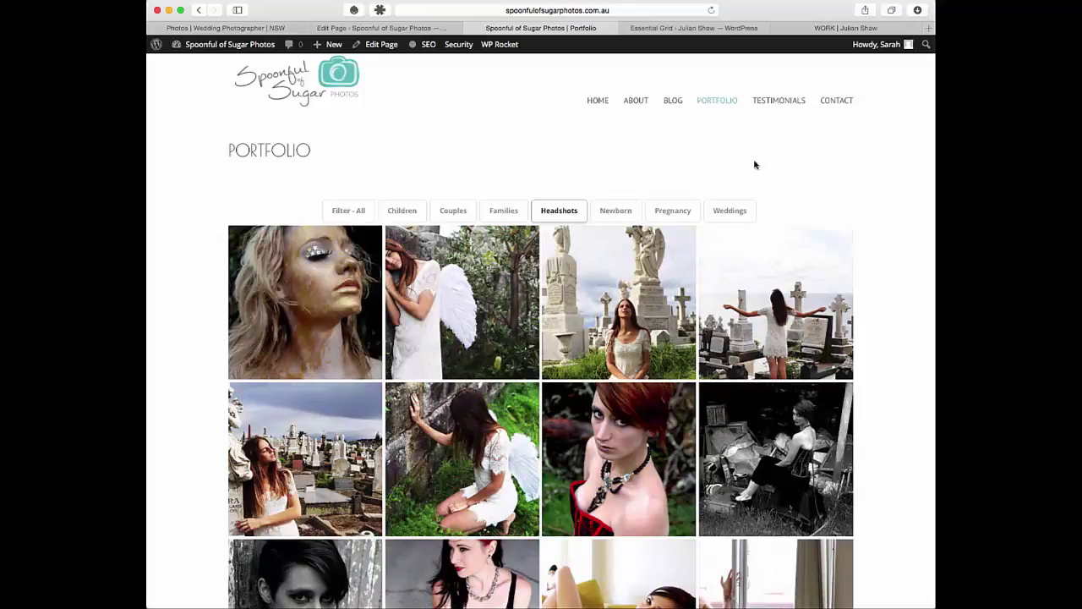
{"action": "left_click", "coordinate": [691, 29]}
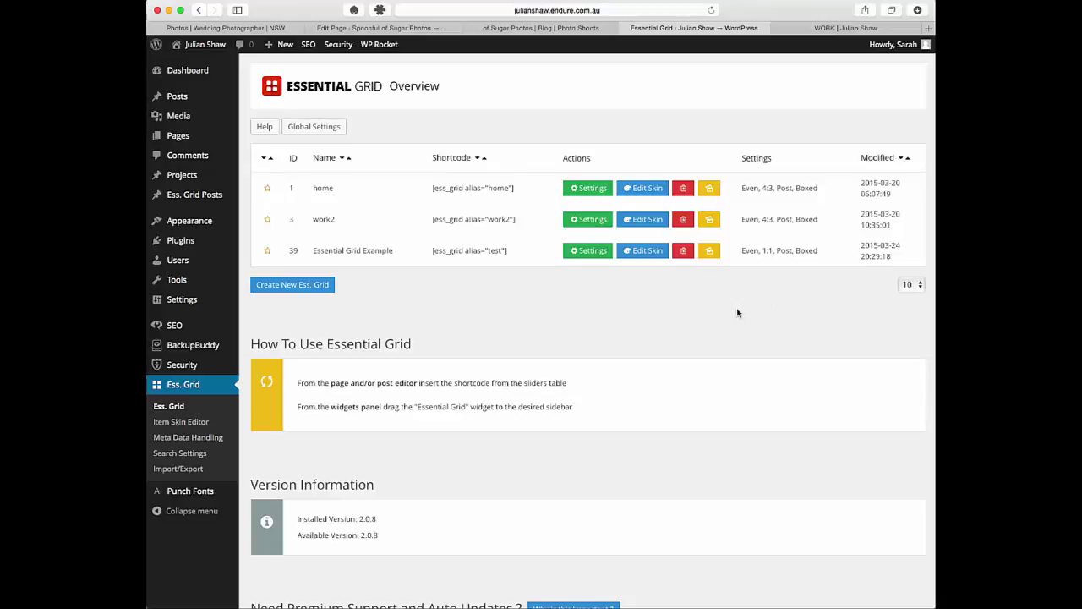
- Open the work2 grid's Nav-Filter-Sort settings and scroll down to Navigation Positions
{"action": "left_click", "coordinate": [591, 222]}
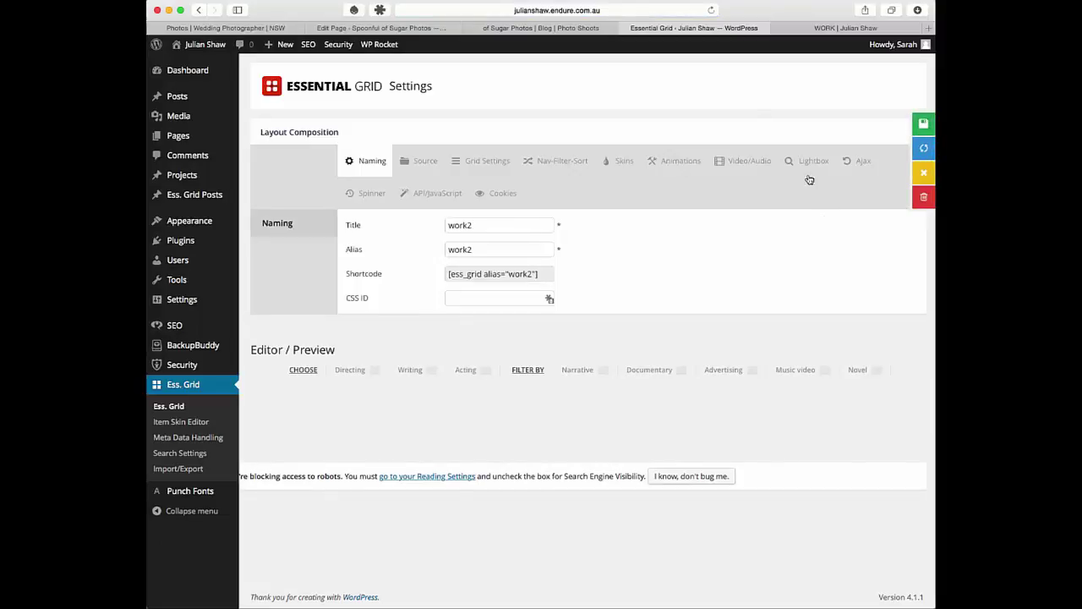
{"action": "left_click", "coordinate": [560, 163]}
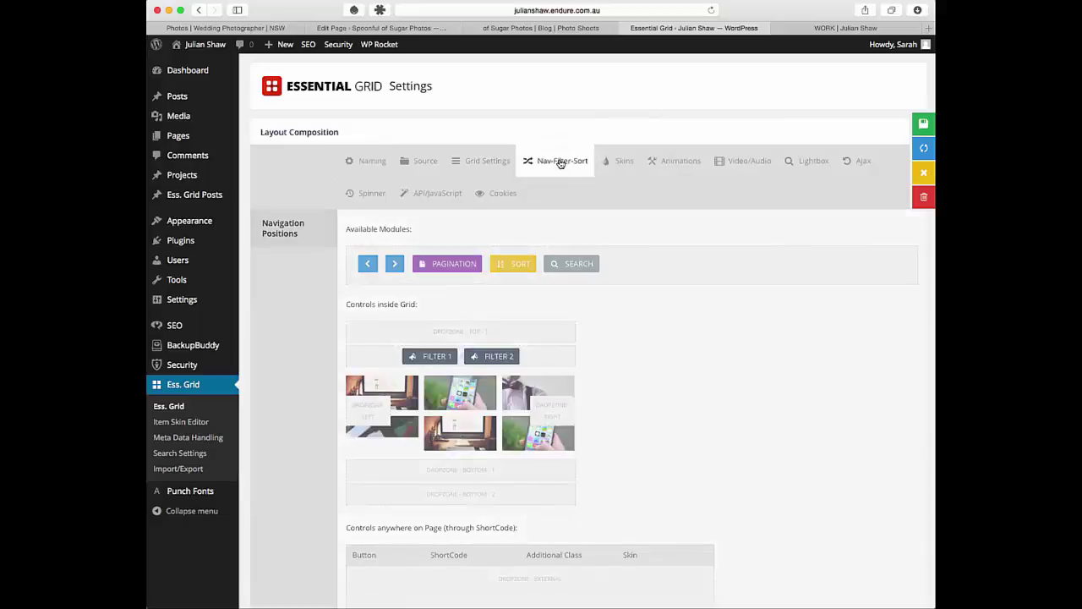
{"action": "scroll", "coordinate": [764, 295], "scroll_direction": "down", "scroll_amount": 3}
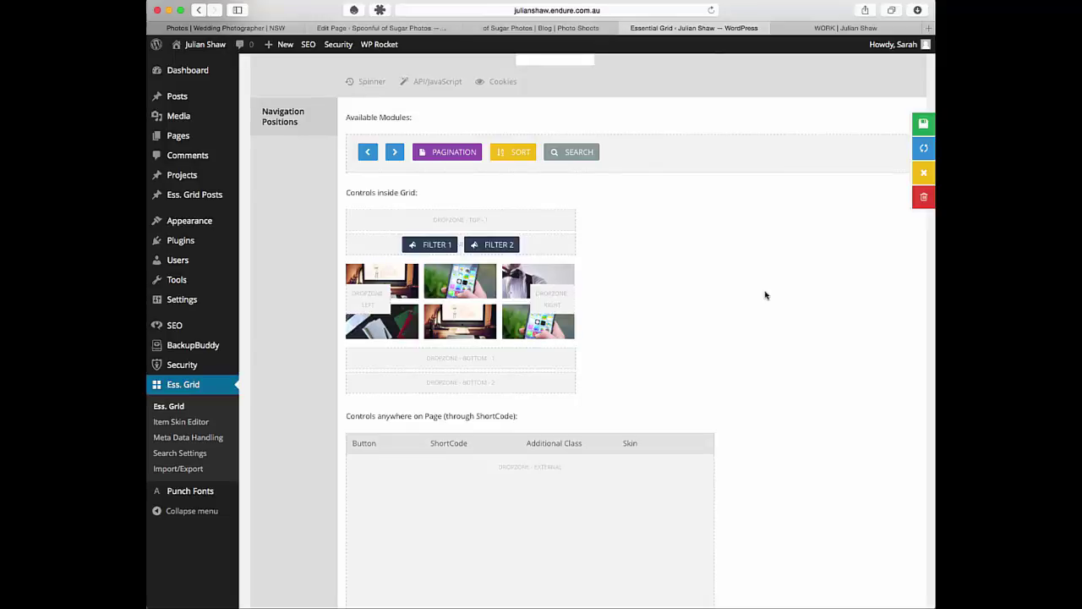
{"action": "scroll", "coordinate": [764, 295], "scroll_direction": "down", "scroll_amount": 1}
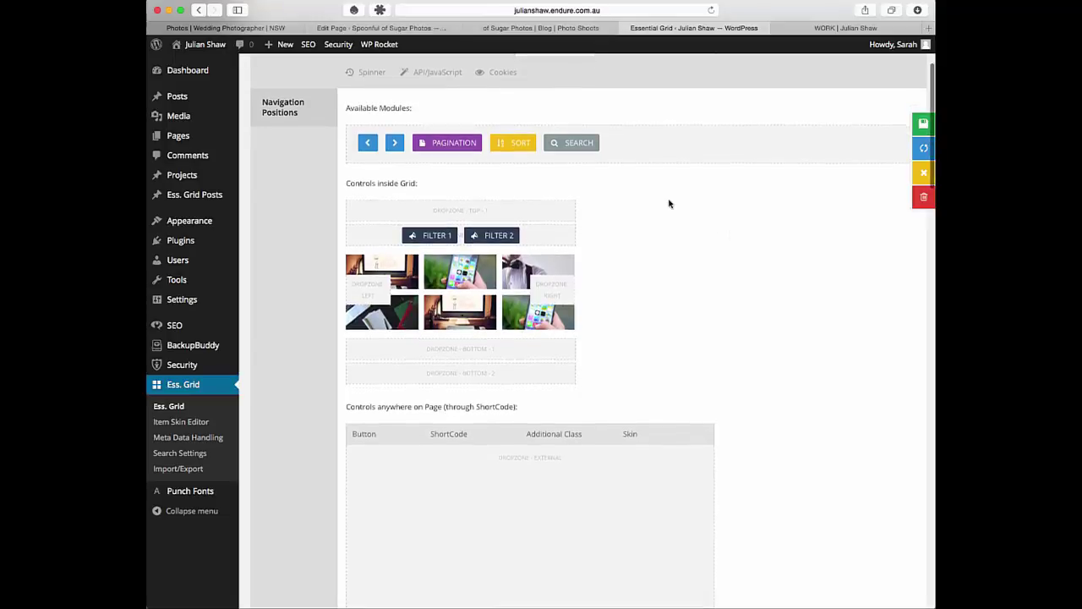
{"action": "scroll", "coordinate": [672, 233], "scroll_direction": "down", "scroll_amount": 2}
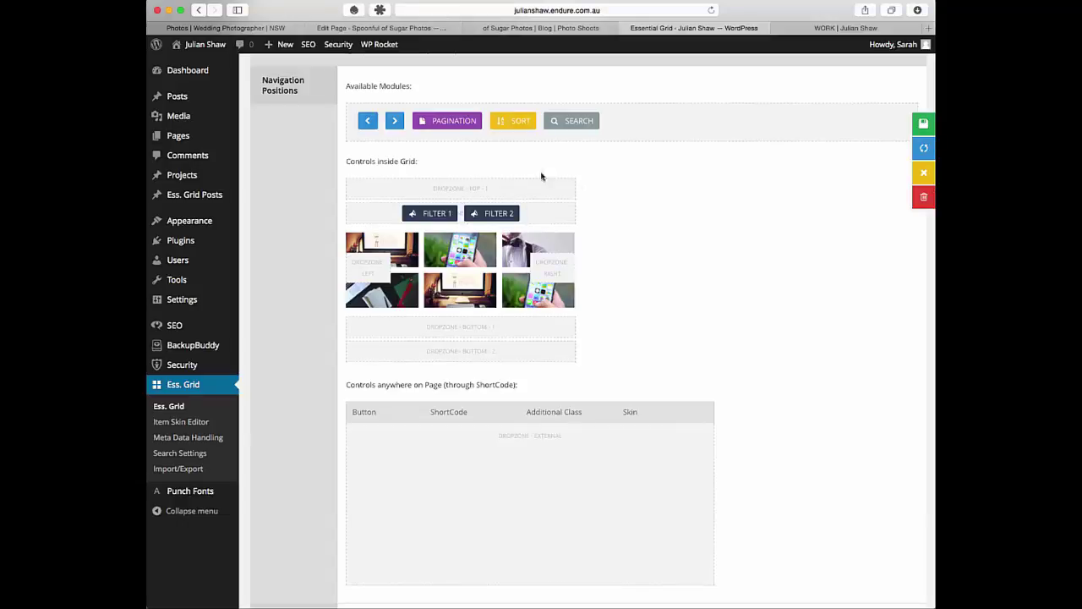
- Try Pagination and next-arrow placements, finally returning Pagination to Available Modules
{"action": "left_click_drag", "start_coordinate": [447, 120], "coordinate": [448, 199]}
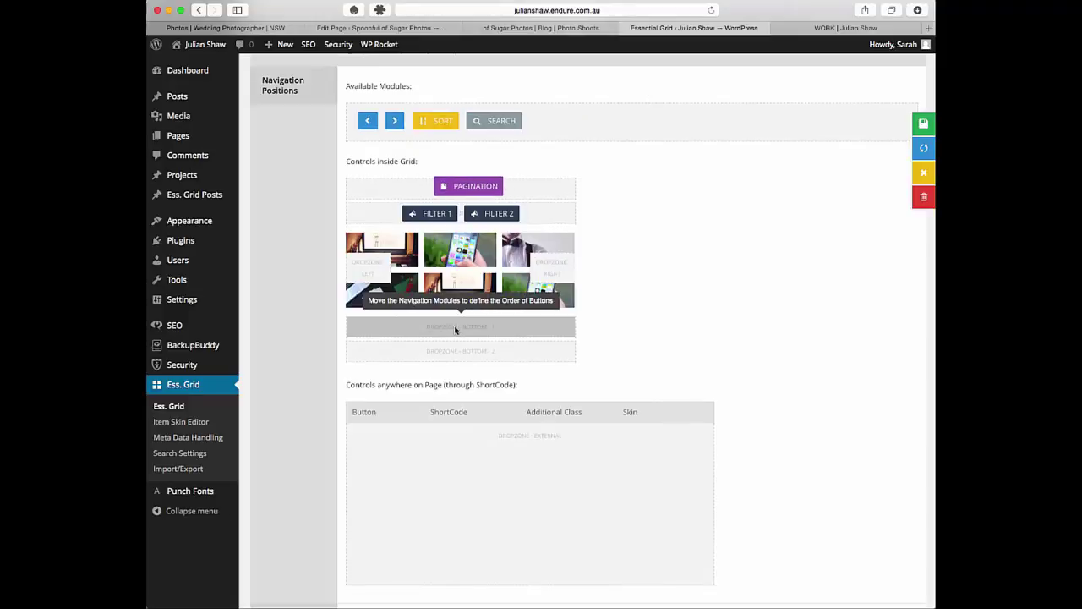
{"action": "left_click_drag", "start_coordinate": [454, 325], "coordinate": [457, 327]}
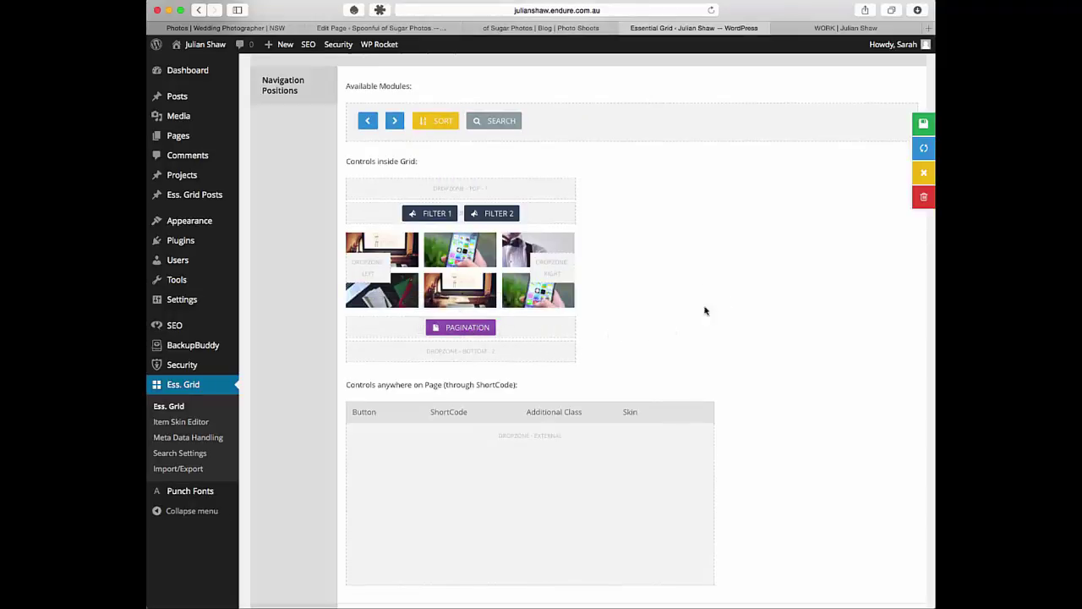
{"action": "scroll", "coordinate": [700, 291], "scroll_direction": "down", "scroll_amount": 1}
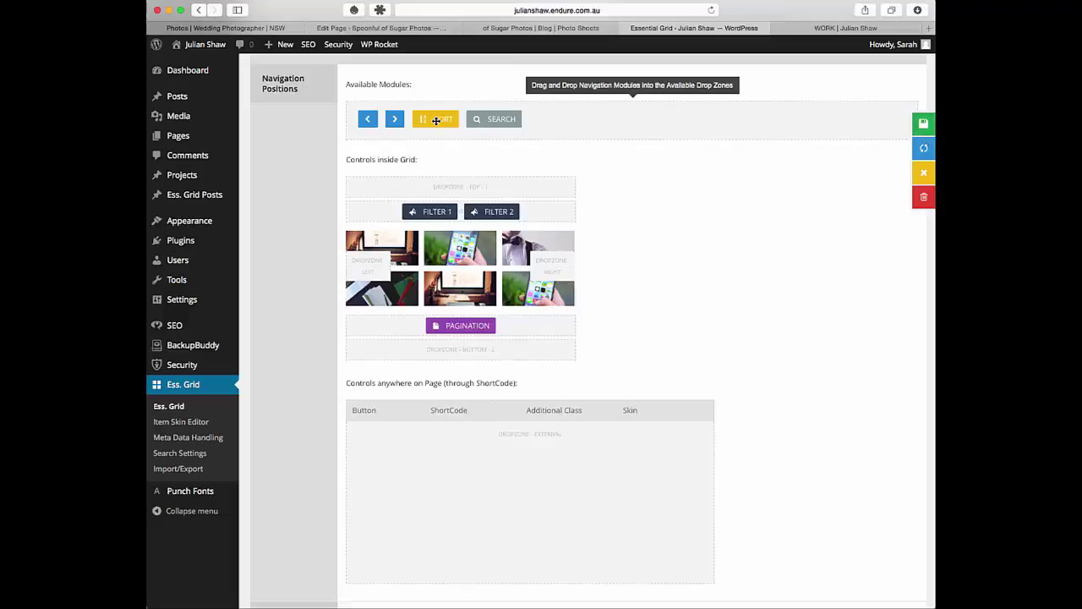
{"action": "left_click_drag", "start_coordinate": [394, 119], "coordinate": [546, 271]}
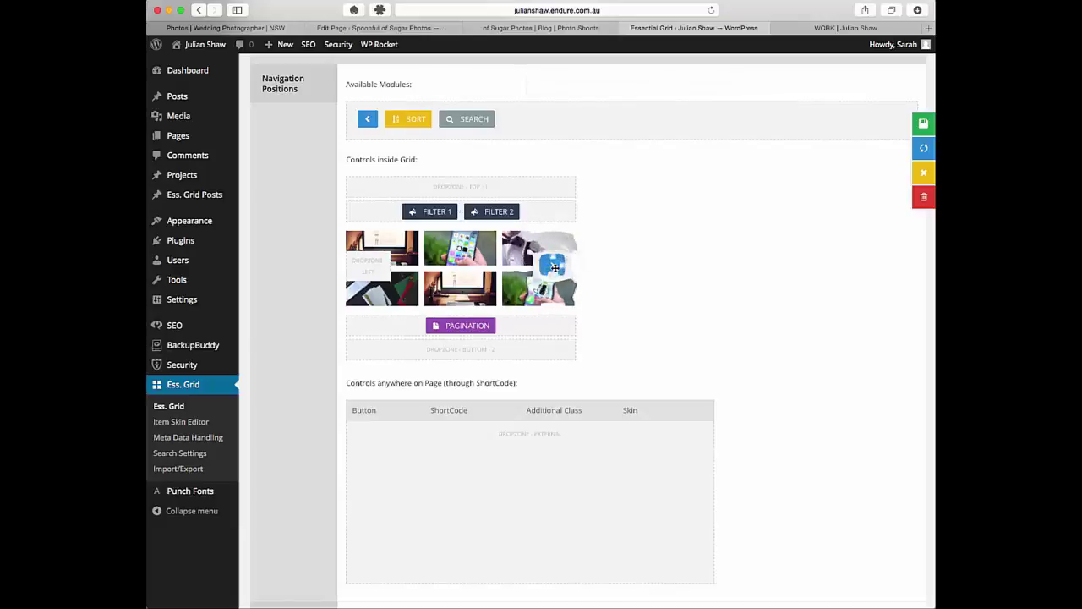
{"action": "left_click_drag", "start_coordinate": [553, 267], "coordinate": [529, 118]}
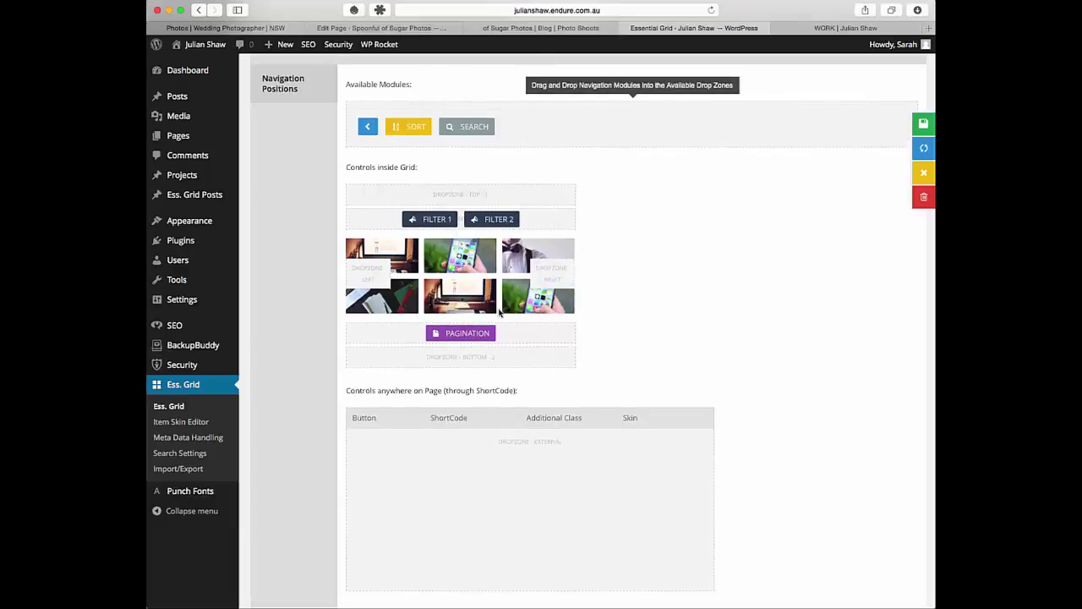
{"action": "left_click_drag", "start_coordinate": [461, 325], "coordinate": [558, 123]}
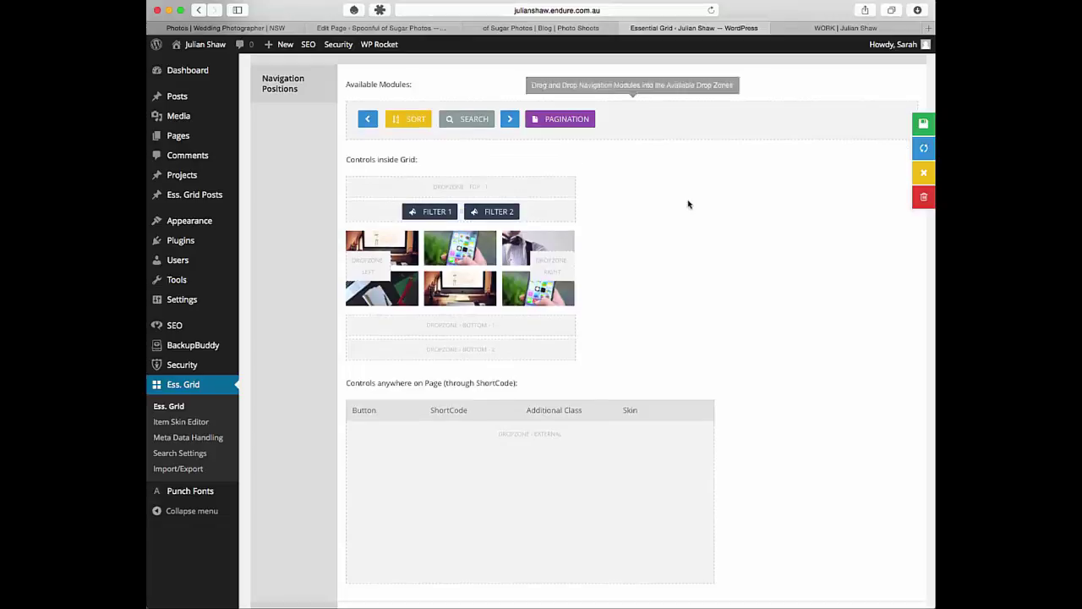
- Review both filters' options under Filter Groups, then view the live WORK page
{"action": "scroll", "coordinate": [756, 249], "scroll_direction": "down", "scroll_amount": 3}
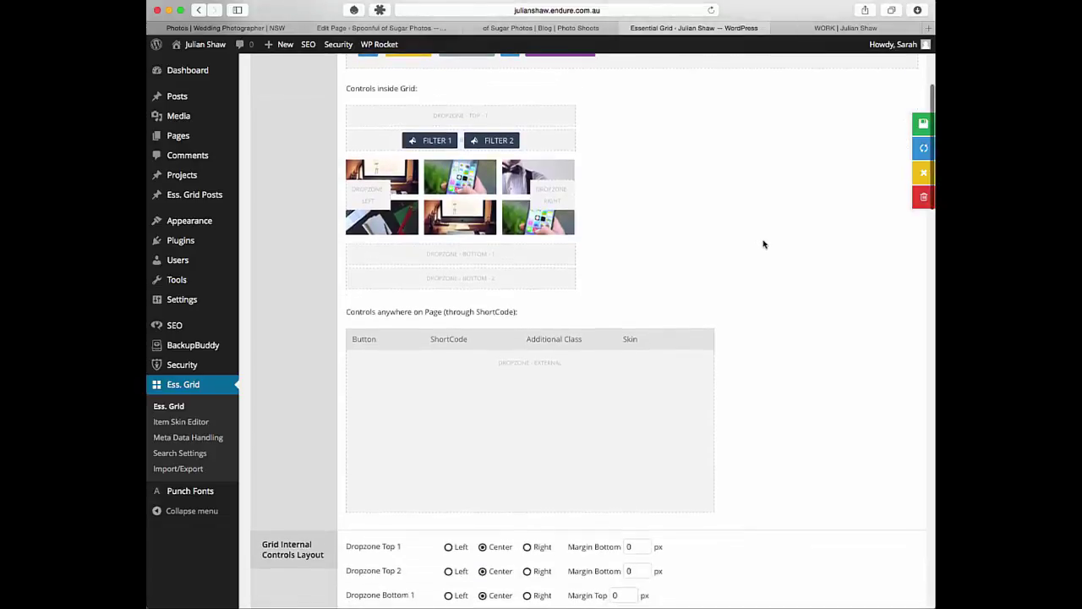
{"action": "scroll", "coordinate": [763, 244], "scroll_direction": "down", "scroll_amount": 3}
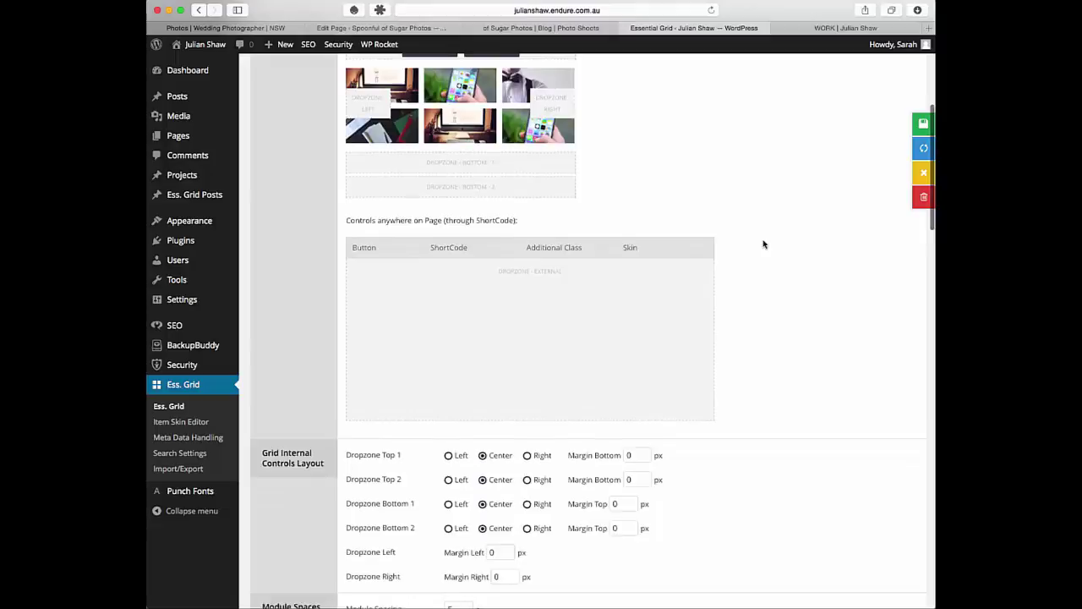
{"action": "scroll", "coordinate": [763, 244], "scroll_direction": "down", "scroll_amount": 10}
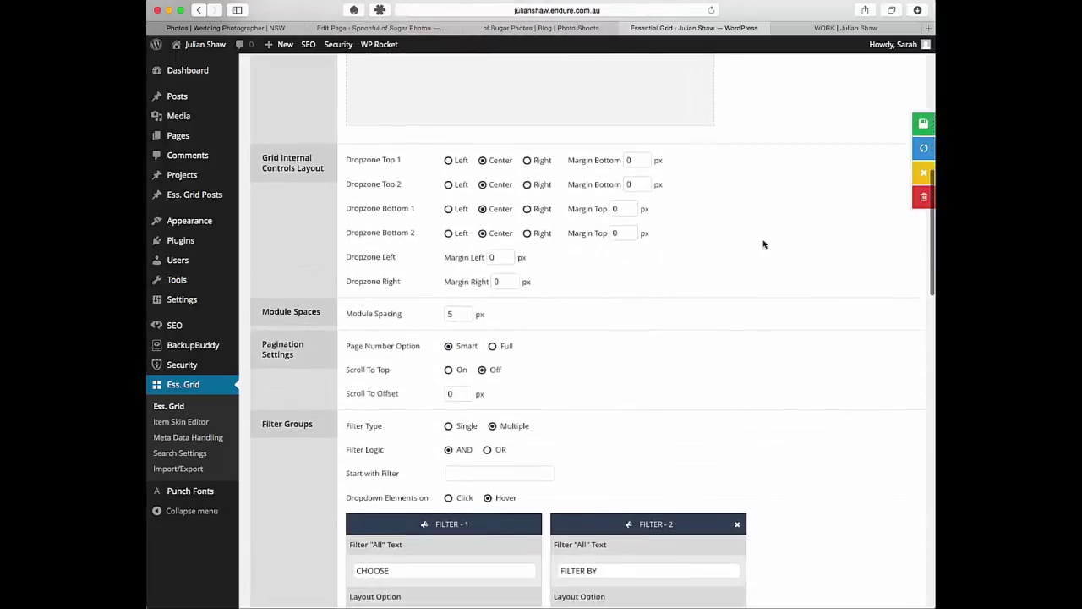
{"action": "scroll", "coordinate": [763, 244], "scroll_direction": "down", "scroll_amount": 8}
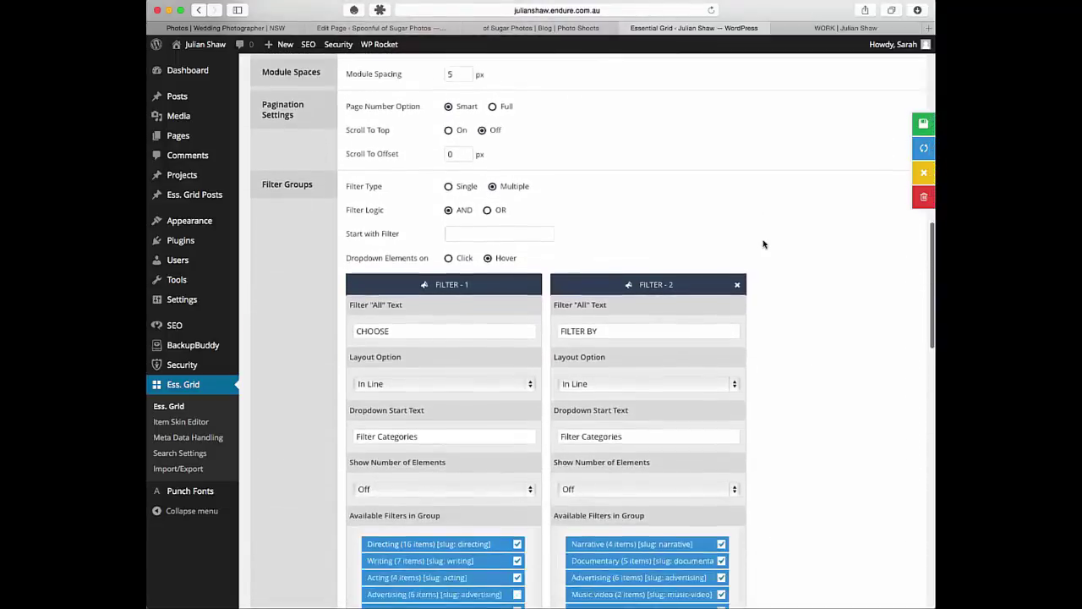
{"action": "scroll", "coordinate": [763, 244], "scroll_direction": "down", "scroll_amount": 5}
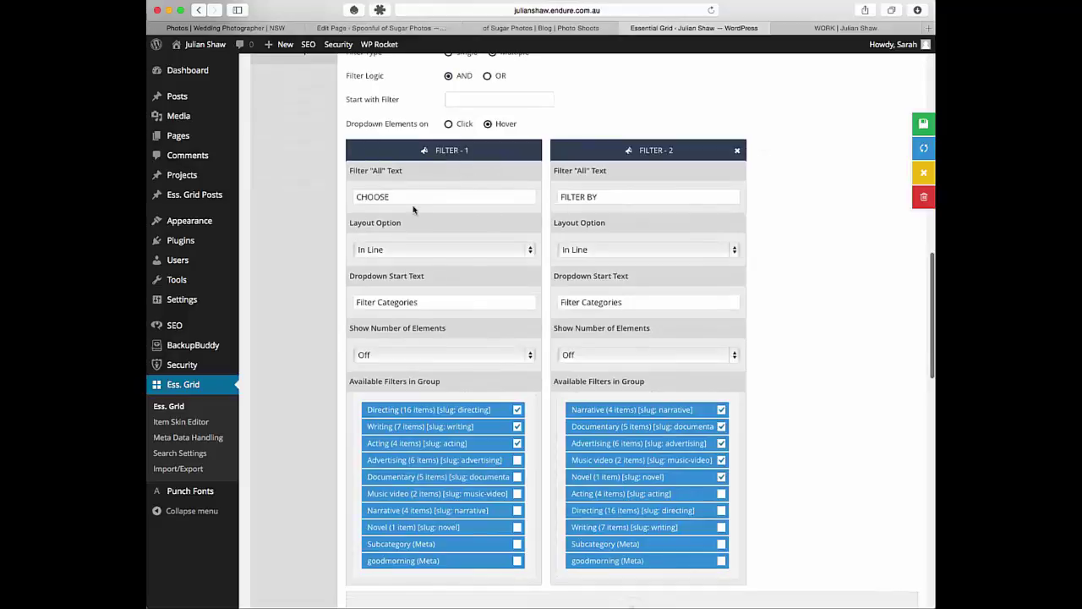
{"action": "scroll", "coordinate": [538, 185], "scroll_direction": "down", "scroll_amount": 3}
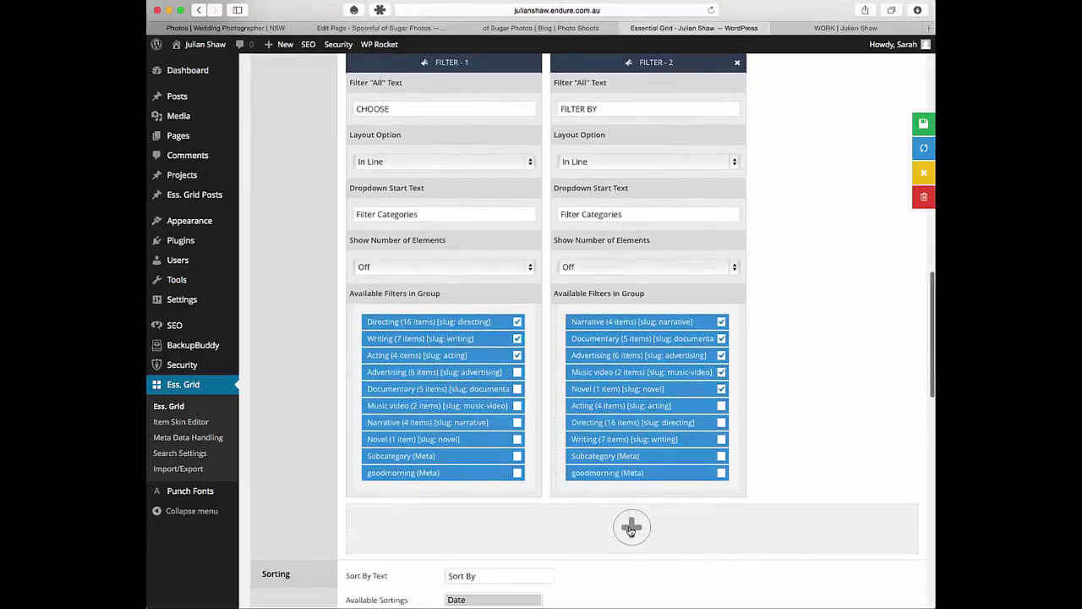
{"action": "scroll", "coordinate": [715, 481], "scroll_direction": "up", "scroll_amount": 1}
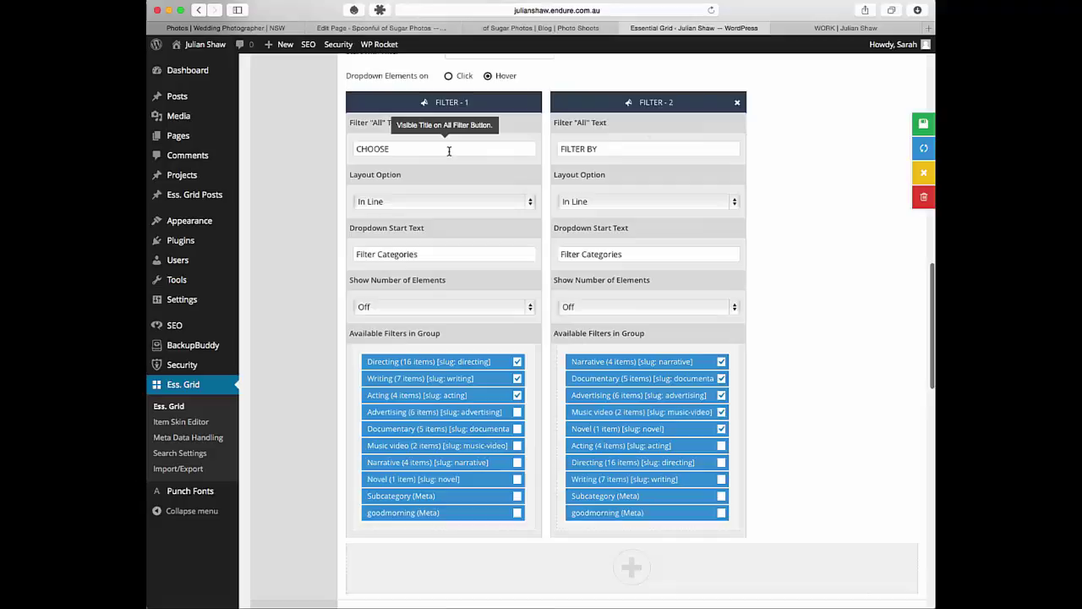
{"action": "scroll", "coordinate": [448, 148], "scroll_direction": "down", "scroll_amount": 1}
{"action": "left_click", "coordinate": [849, 28]}
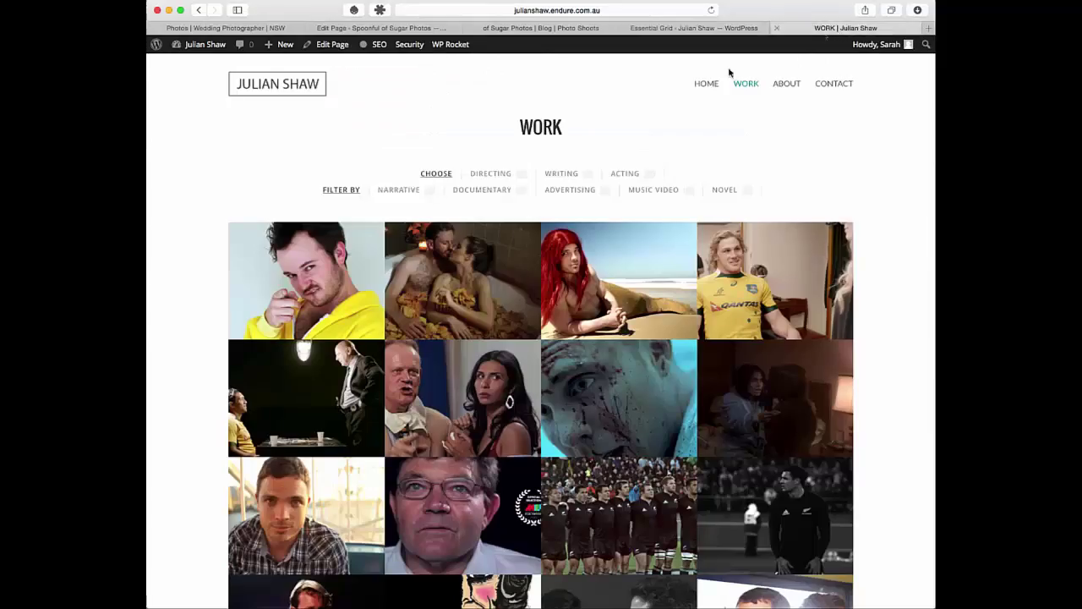
- Show all items under CHOOSE on the WORK page, then return to the Essential Grid filter settings
{"action": "left_click", "coordinate": [438, 175]}
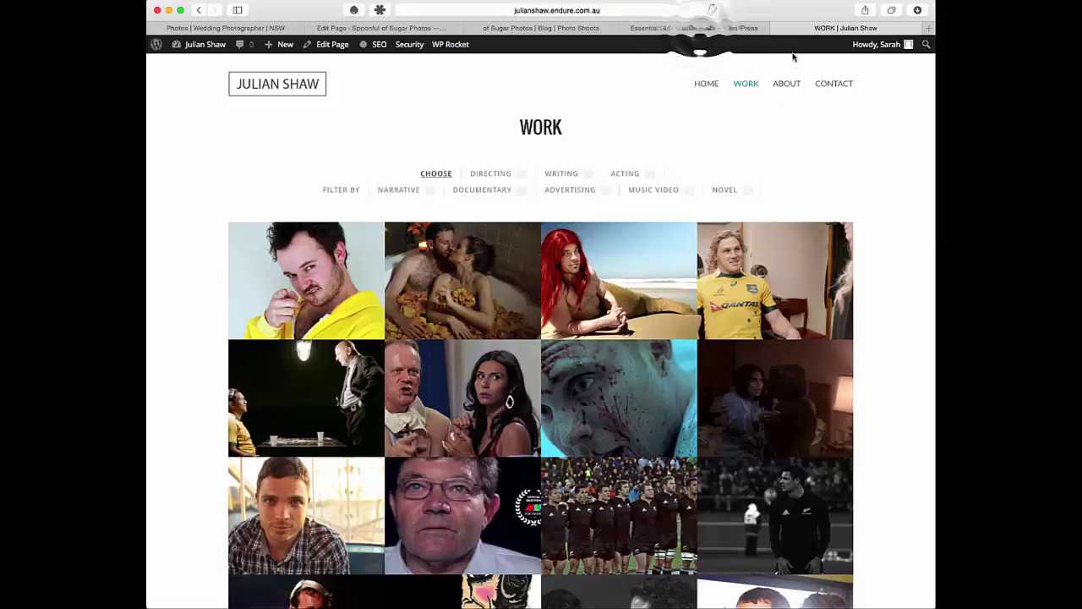
{"action": "left_click", "coordinate": [697, 28]}
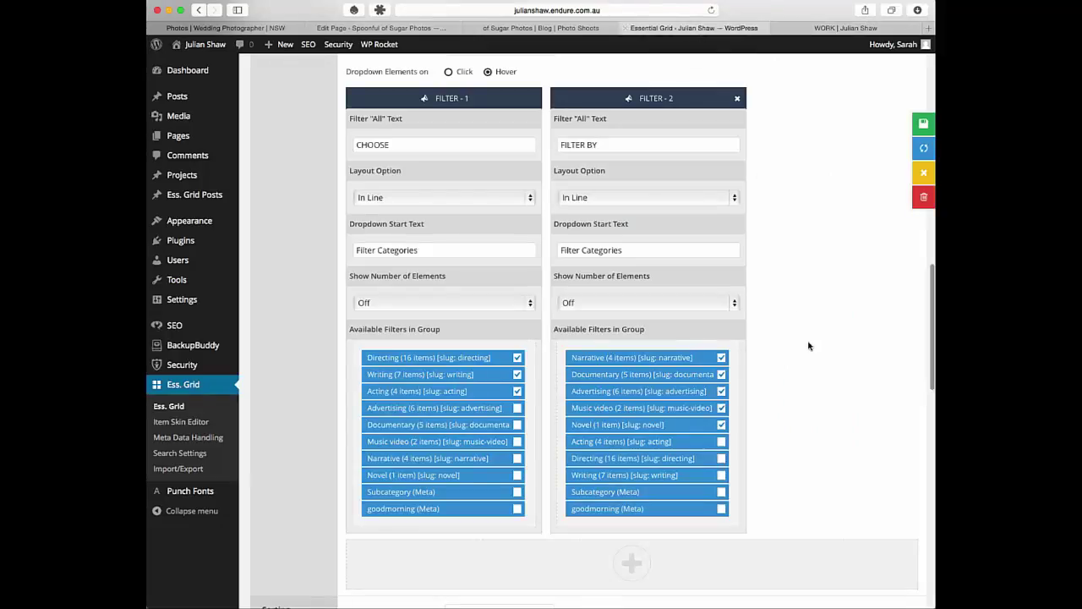
- Change Filter 1's layout to Dropdown, save the grid, and view the WORK page
{"action": "scroll", "coordinate": [795, 334], "scroll_direction": "down", "scroll_amount": 1}
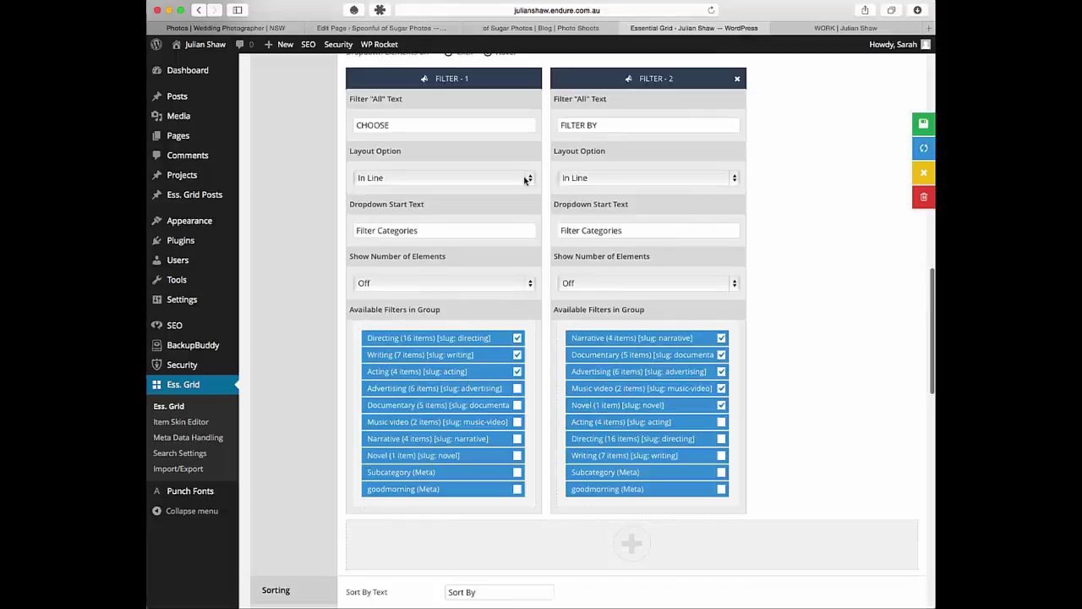
{"action": "left_click", "coordinate": [833, 27]}
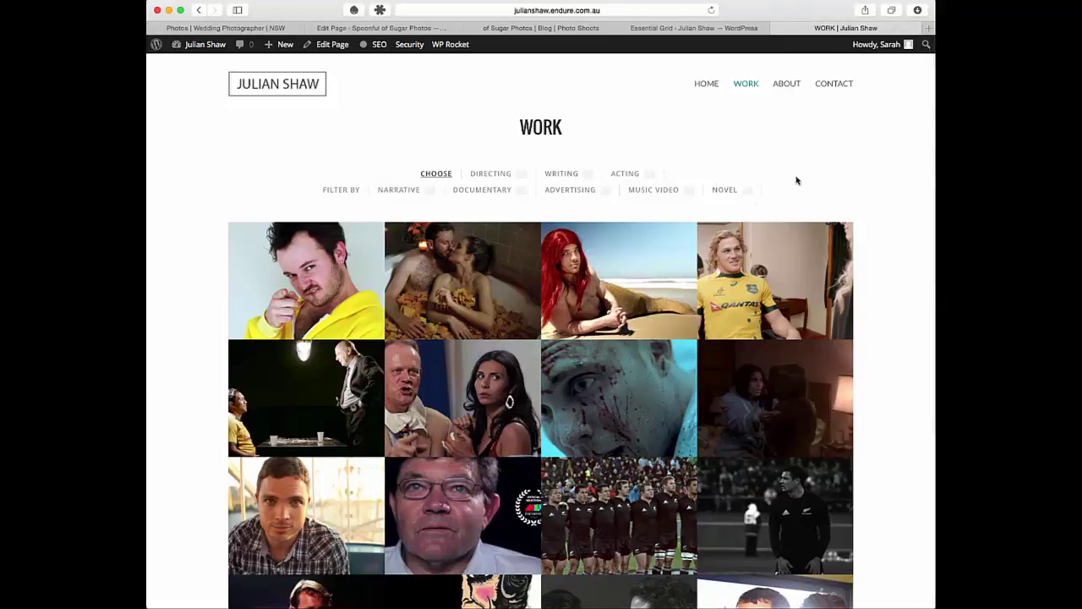
{"action": "left_click", "coordinate": [702, 28]}
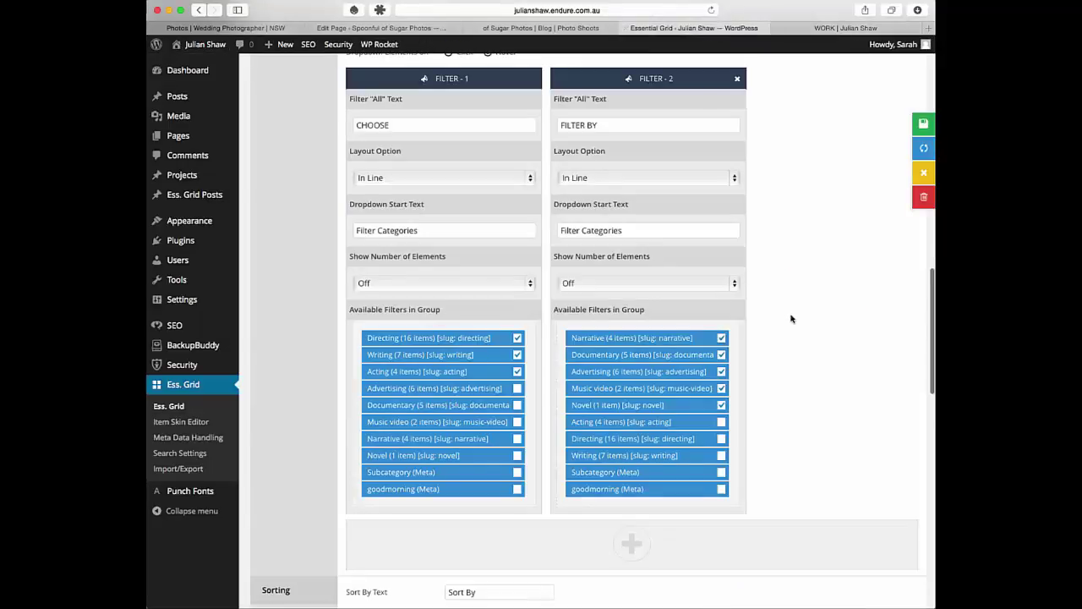
{"action": "left_click", "coordinate": [528, 177]}
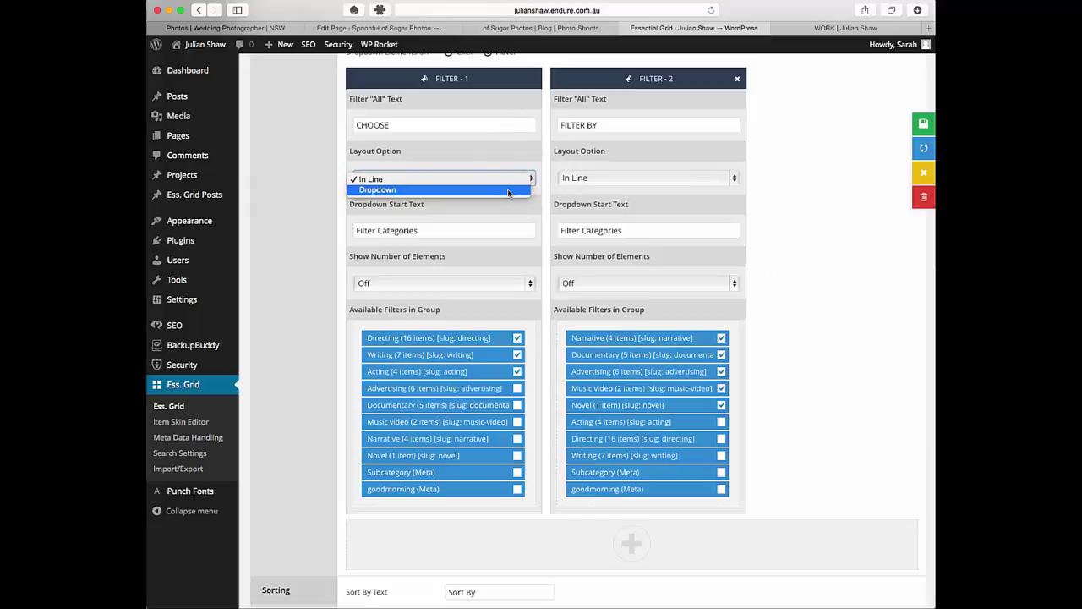
{"action": "left_click", "coordinate": [515, 165]}
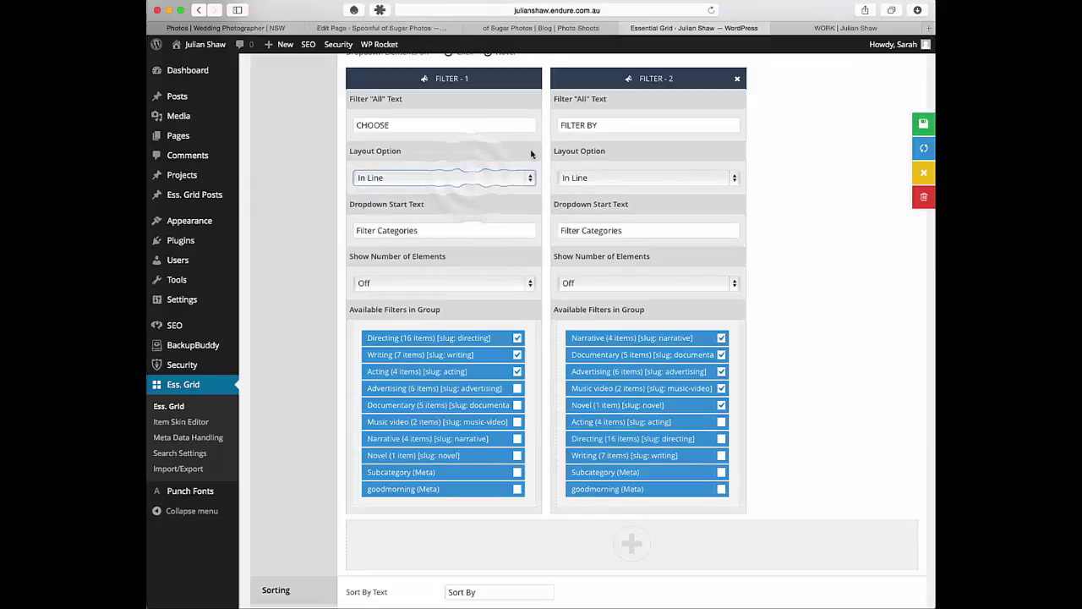
{"action": "left_click", "coordinate": [465, 177]}
{"action": "left_click", "coordinate": [468, 190]}
{"action": "left_click", "coordinate": [880, 125]}
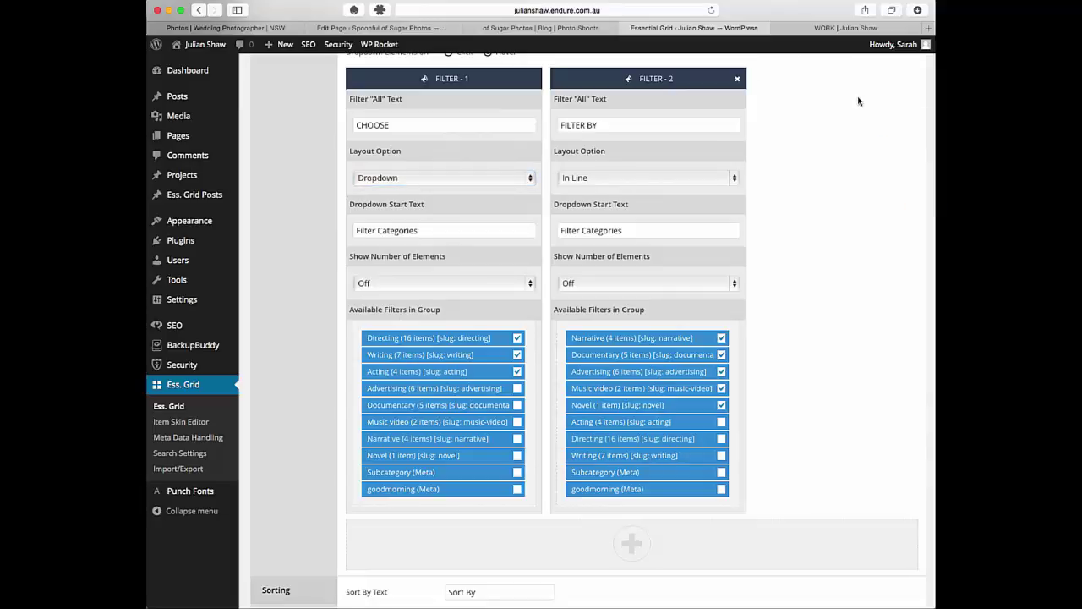
{"action": "left_click", "coordinate": [841, 30]}
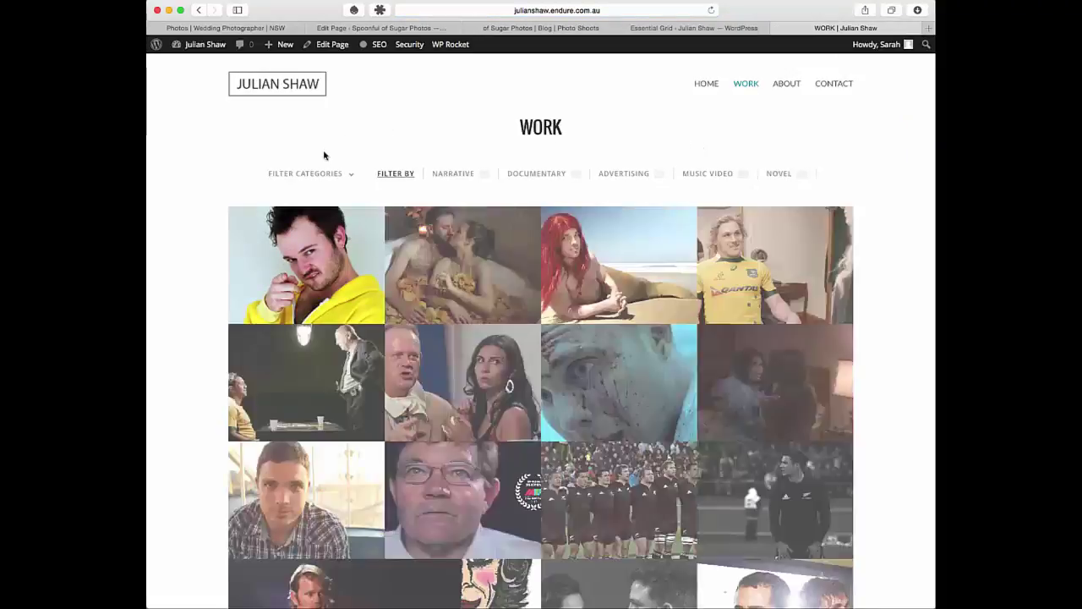
- Check the Filter Categories dropdown lists Choose, Directing, Writing and Acting
{"action": "mouse_move", "coordinate": [344, 179]}
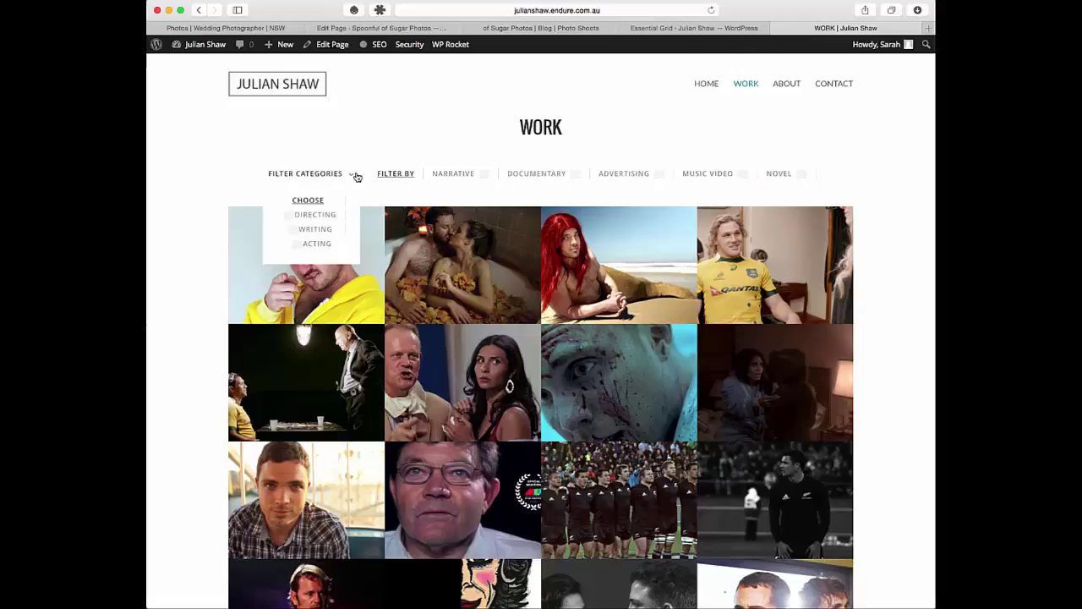
- Switch the first filter group's layout back to In Line
{"action": "left_click", "coordinate": [693, 28]}
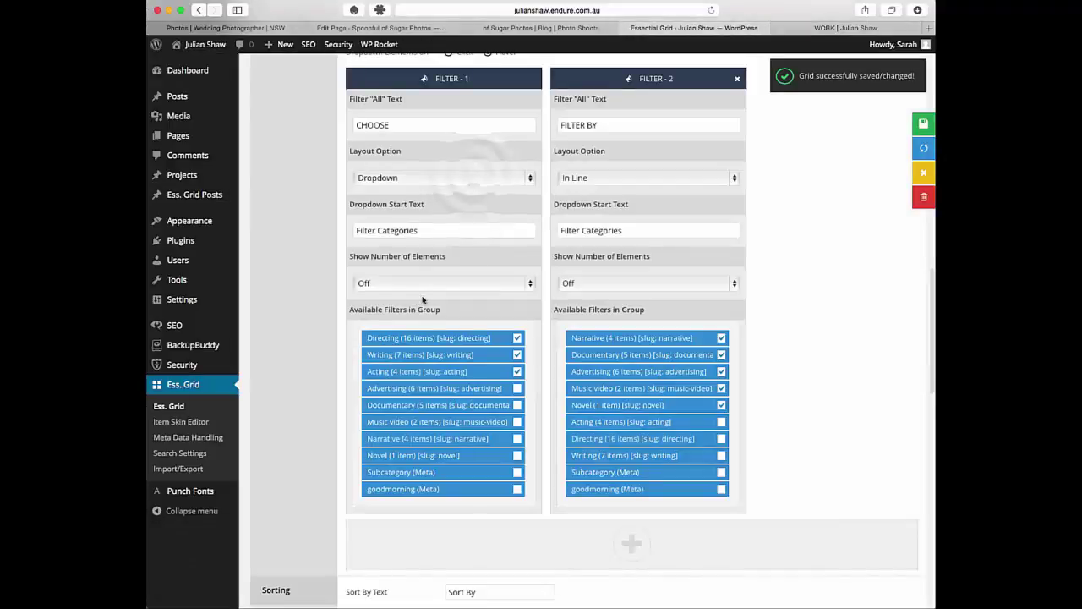
{"action": "left_click", "coordinate": [444, 178]}
{"action": "left_click", "coordinate": [434, 170]}
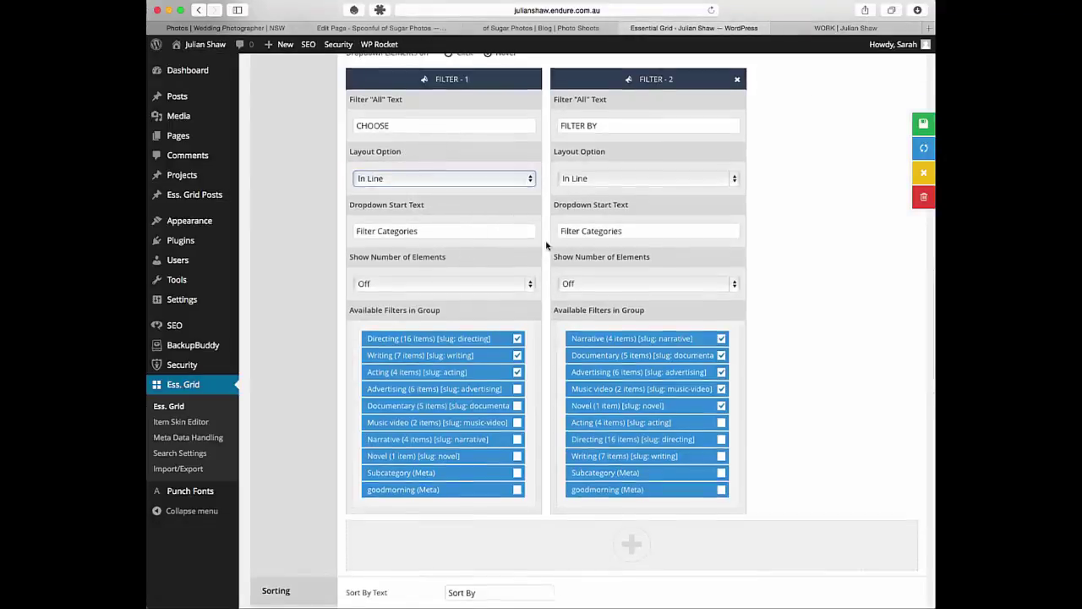
{"action": "scroll", "coordinate": [546, 245], "scroll_direction": "up", "scroll_amount": 5}
{"action": "scroll", "coordinate": [545, 246], "scroll_direction": "up", "scroll_amount": 10}
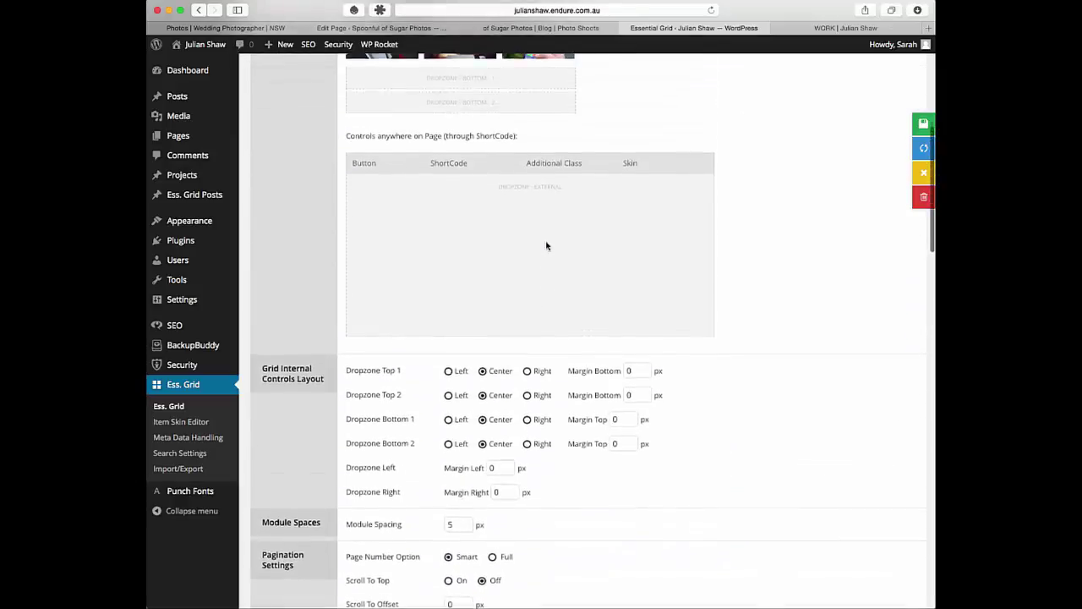
{"action": "left_click_drag", "start_coordinate": [427, 356], "coordinate": [387, 356]}
{"action": "scroll", "coordinate": [712, 360], "scroll_direction": "down", "scroll_amount": 15}
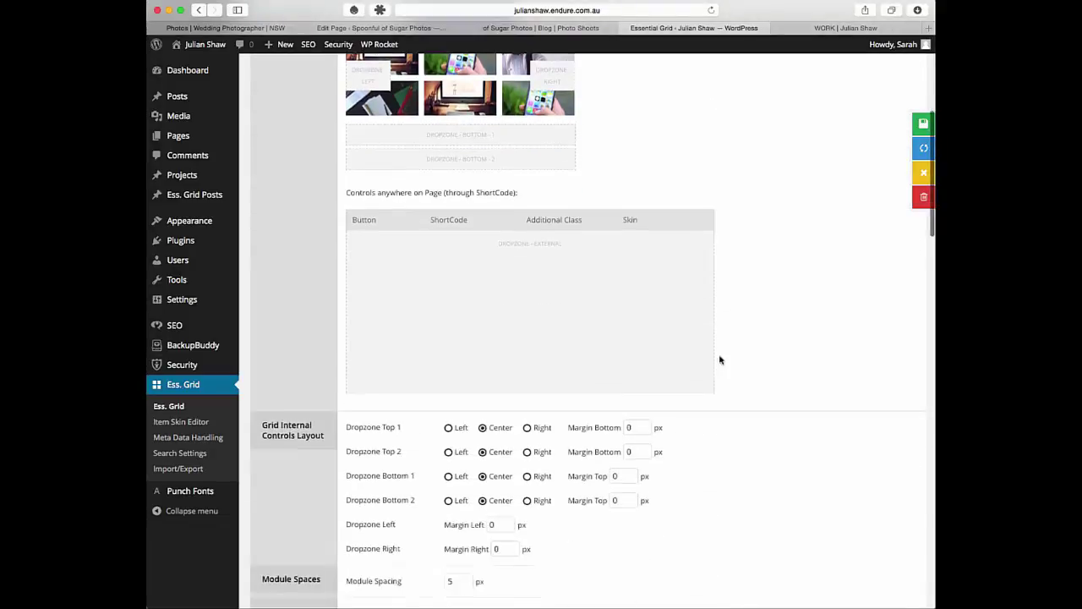
{"action": "scroll", "coordinate": [761, 356], "scroll_direction": "up", "scroll_amount": 1}
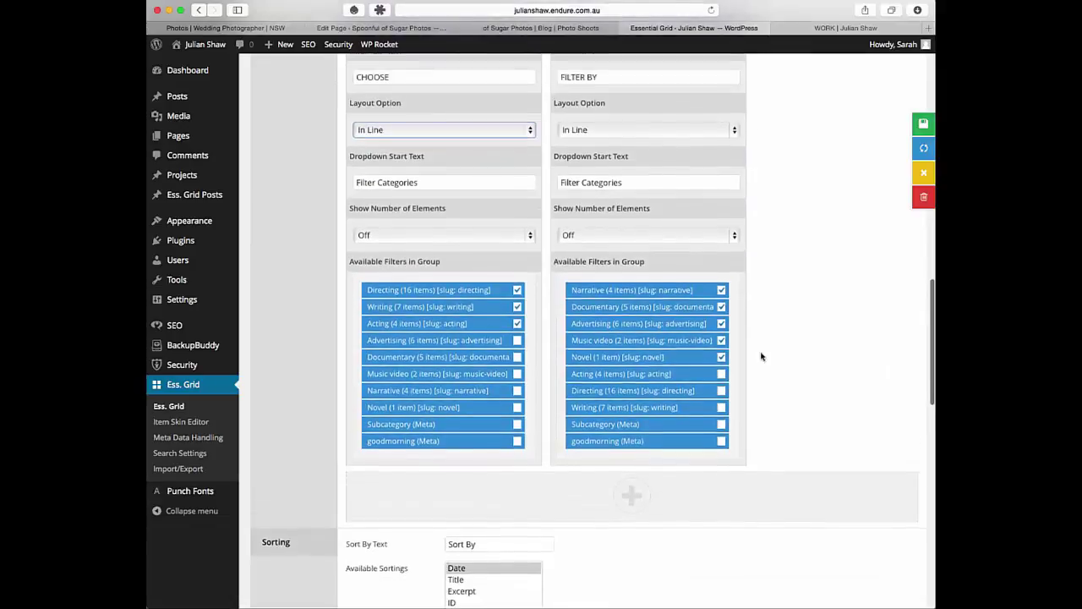
- Turn on item counts for the first filter group
{"action": "left_click", "coordinate": [521, 243]}
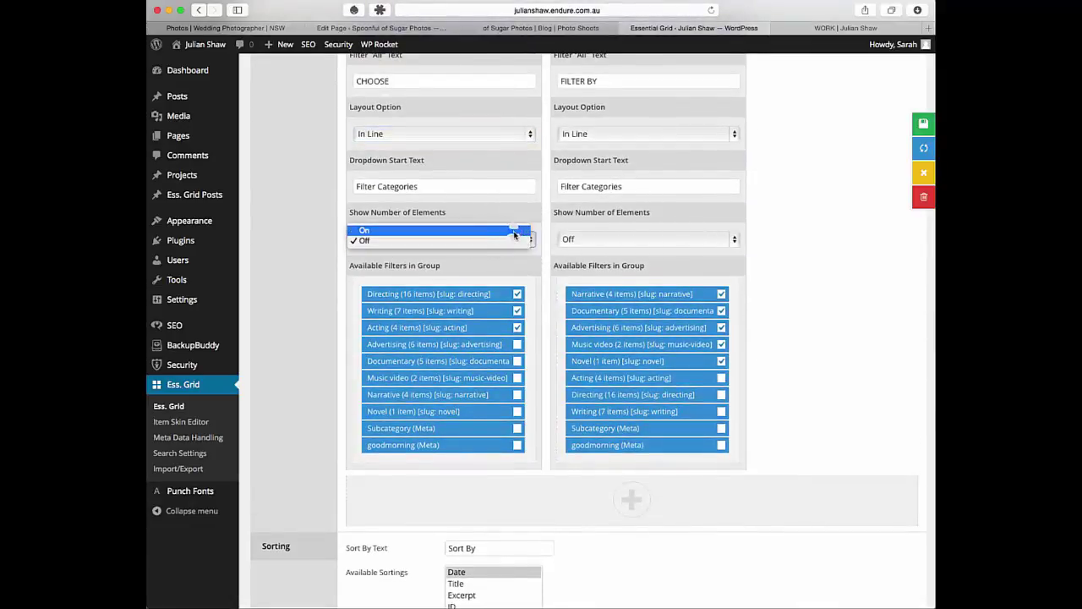
{"action": "left_click", "coordinate": [514, 230]}
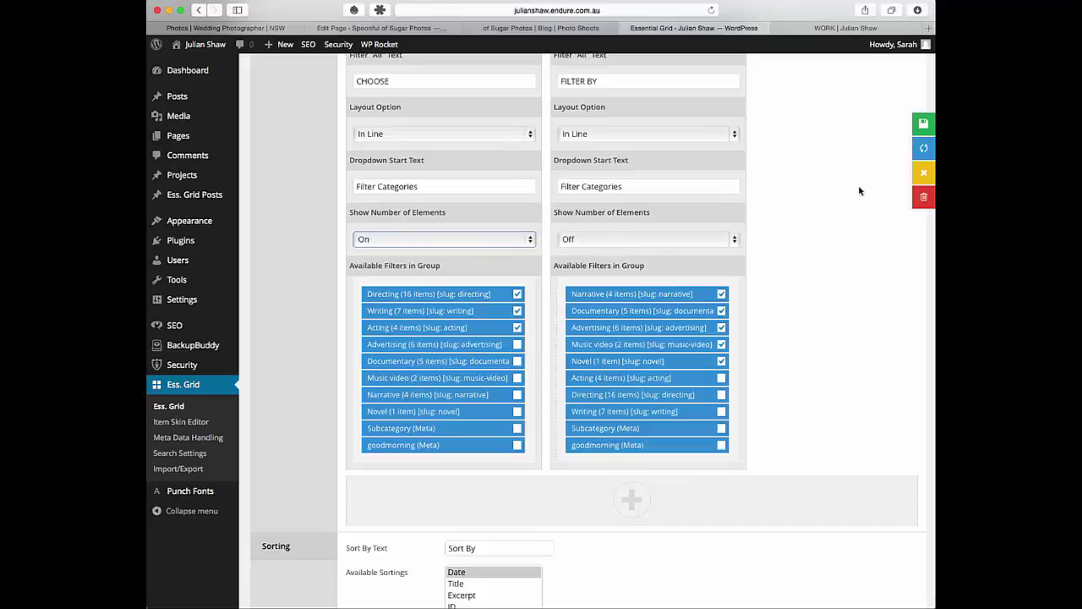
{"action": "scroll", "coordinate": [554, 325], "scroll_direction": "down", "scroll_amount": 1}
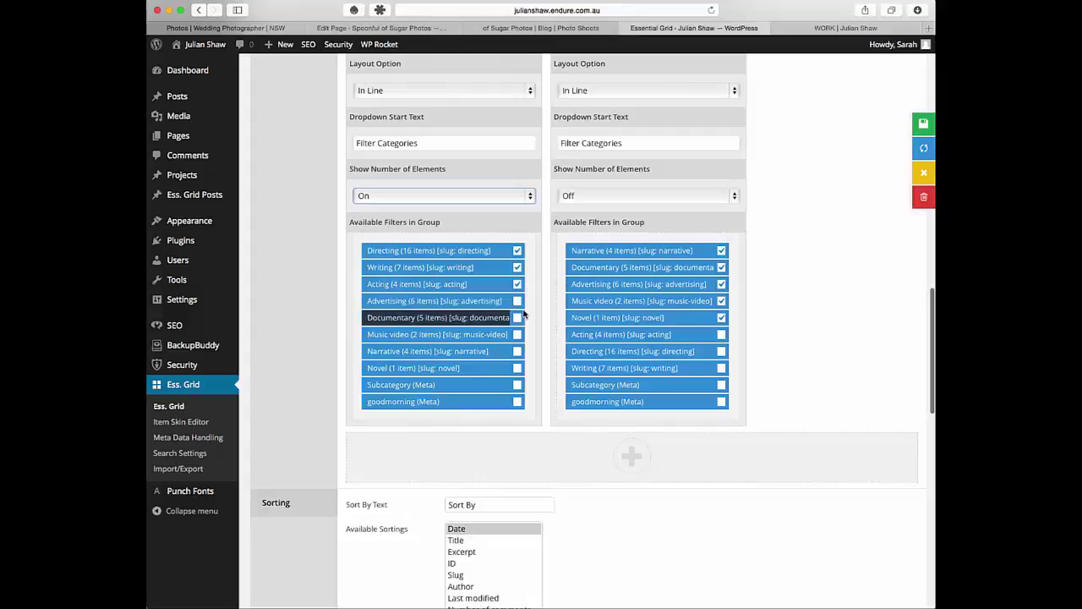
{"action": "scroll", "coordinate": [433, 345], "scroll_direction": "down", "scroll_amount": 1}
{"action": "scroll", "coordinate": [433, 345], "scroll_direction": "up", "scroll_amount": 1}
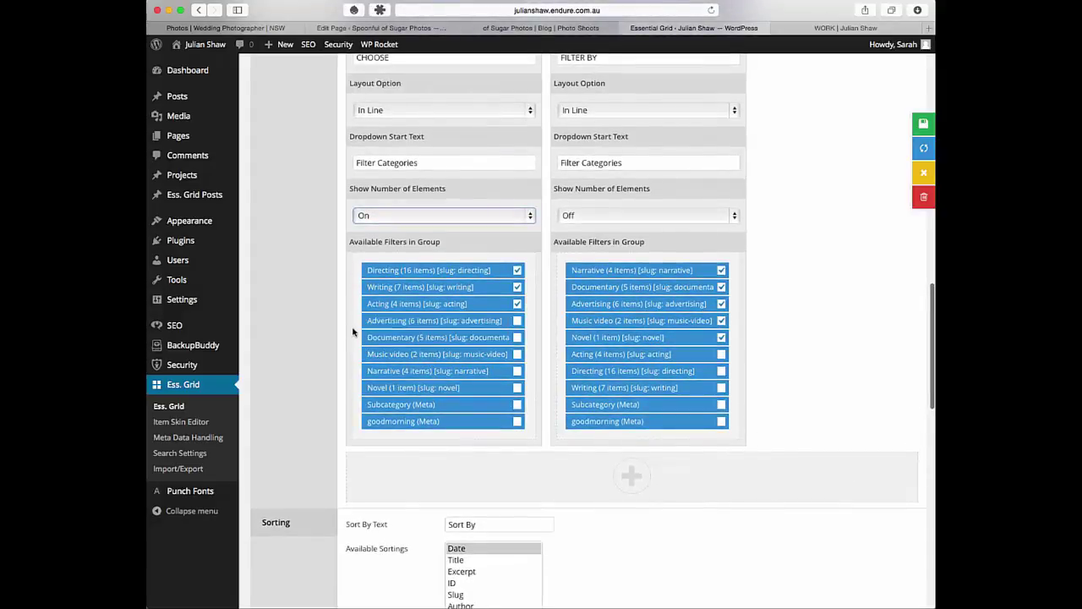
{"action": "scroll", "coordinate": [353, 332], "scroll_direction": "up", "scroll_amount": 10}
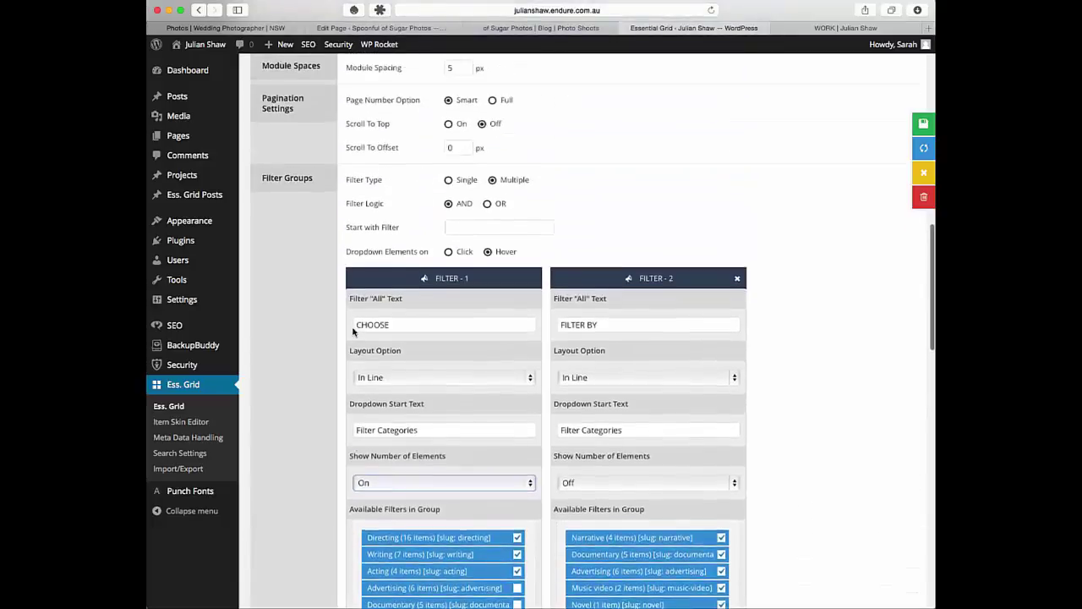
{"action": "scroll", "coordinate": [353, 331], "scroll_direction": "up", "scroll_amount": 15}
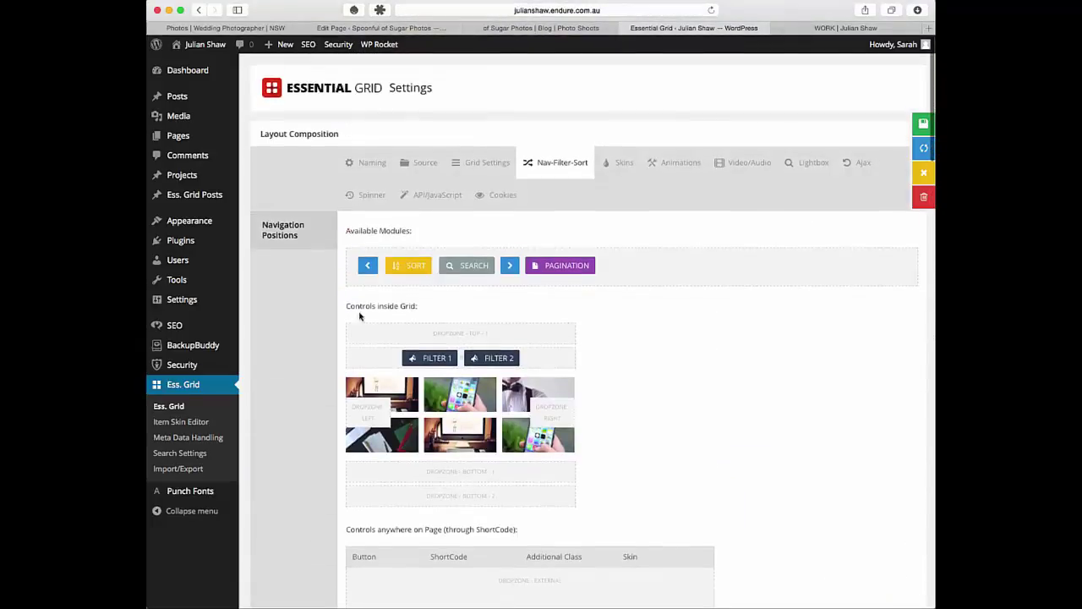
{"action": "scroll", "coordinate": [807, 395], "scroll_direction": "down", "scroll_amount": 20}
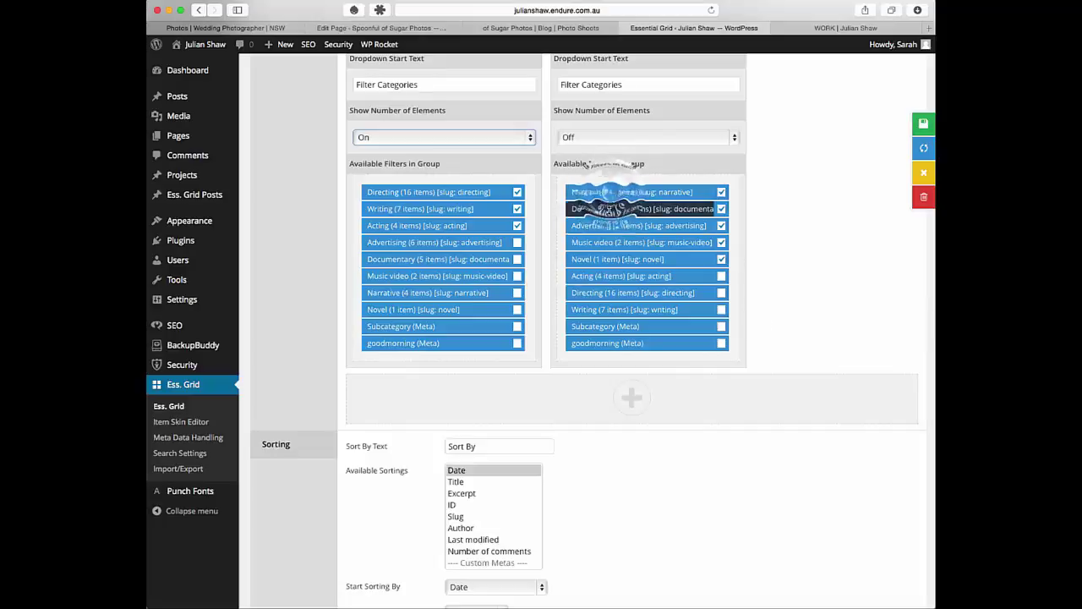
- Reorder Narrative in Filter 2's list, save the grid, and open the WORK page
{"action": "mouse_move", "coordinate": [609, 192]}
{"action": "left_mouse_down"}
{"action": "mouse_move", "coordinate": [609, 215]}
{"action": "mouse_move", "coordinate": [608, 193]}
{"action": "left_mouse_up"}
{"action": "scroll", "coordinate": [799, 351], "scroll_direction": "down", "scroll_amount": 3}
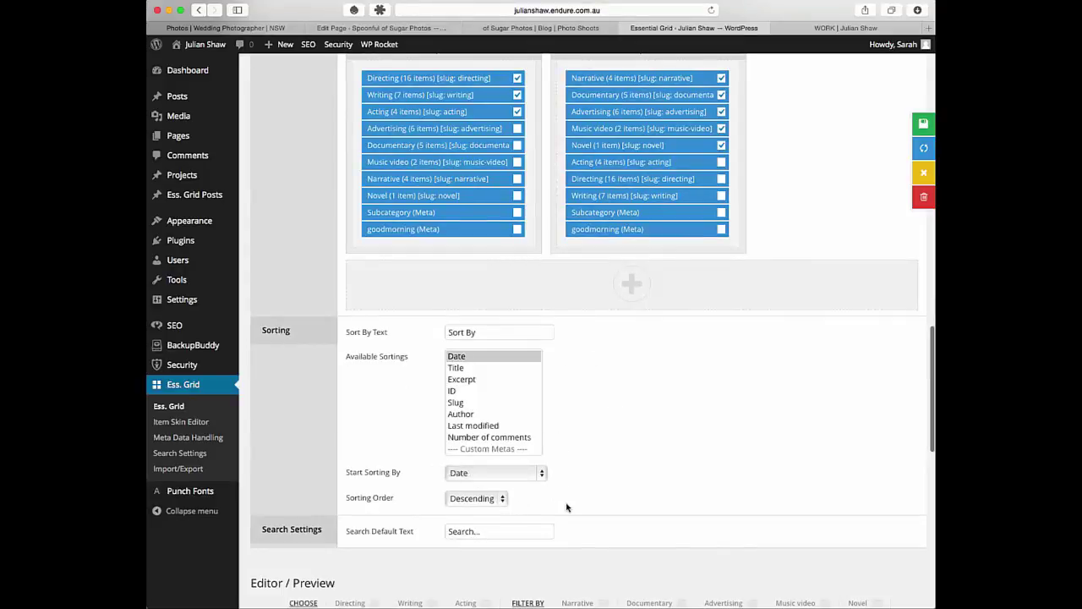
{"action": "scroll", "coordinate": [566, 508], "scroll_direction": "down", "scroll_amount": 1}
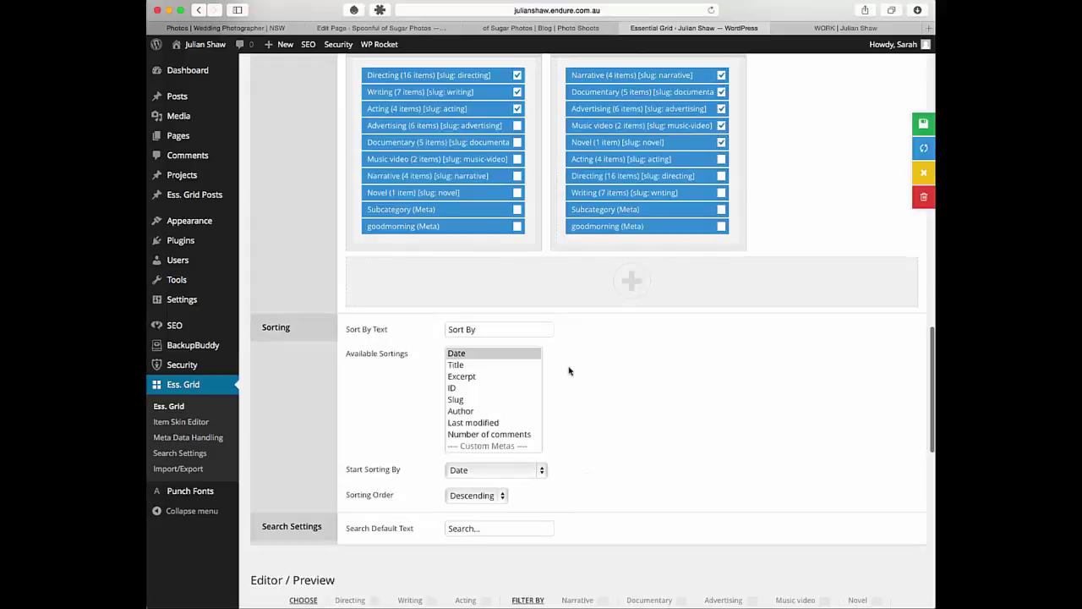
{"action": "scroll", "coordinate": [720, 459], "scroll_direction": "up", "scroll_amount": 10}
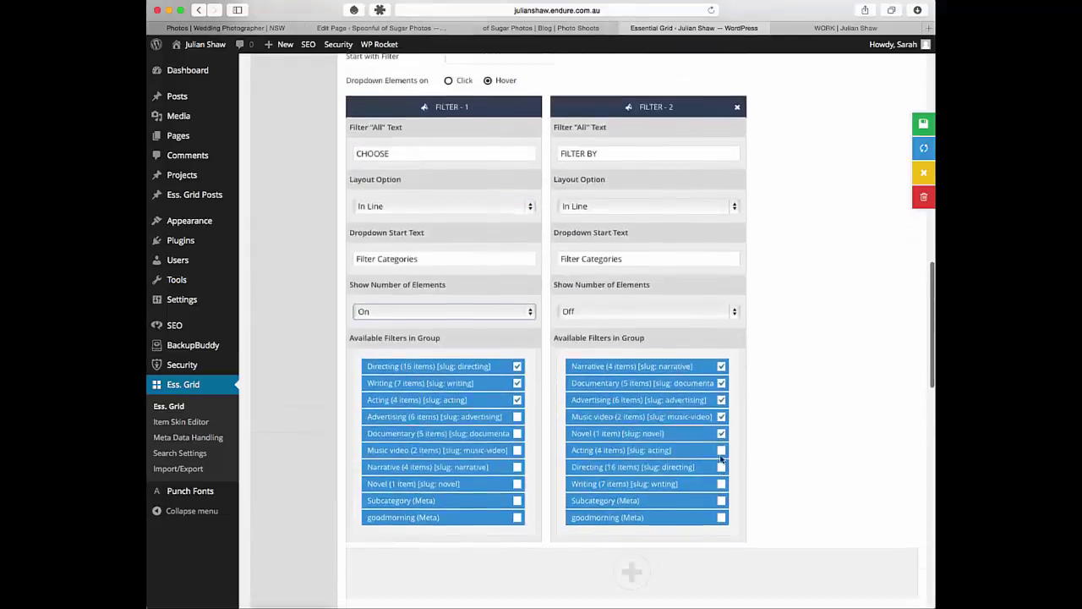
{"action": "left_click", "coordinate": [916, 120]}
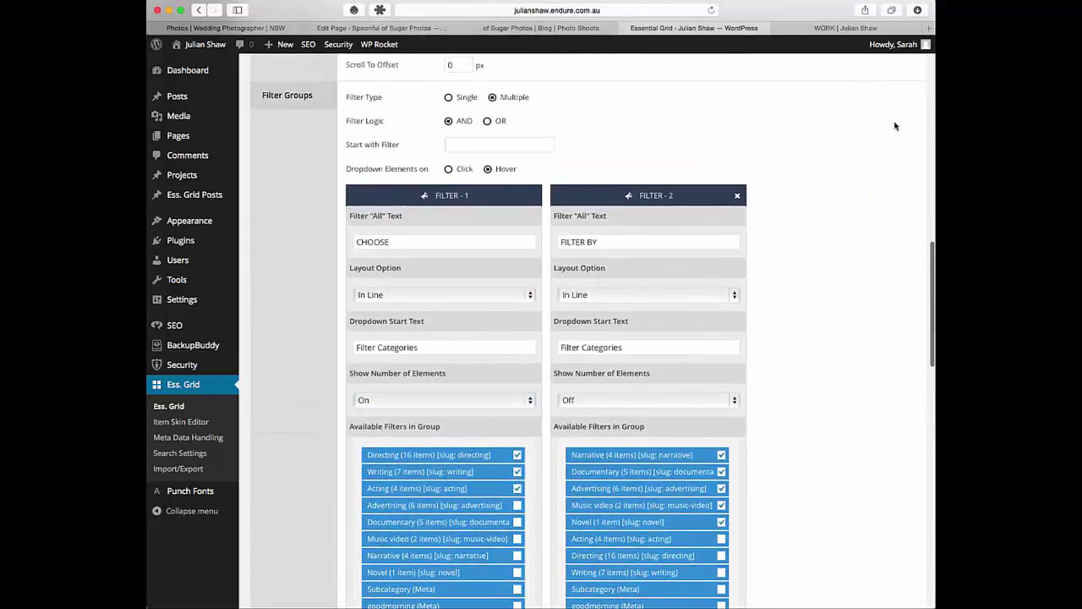
{"action": "left_click", "coordinate": [836, 30]}
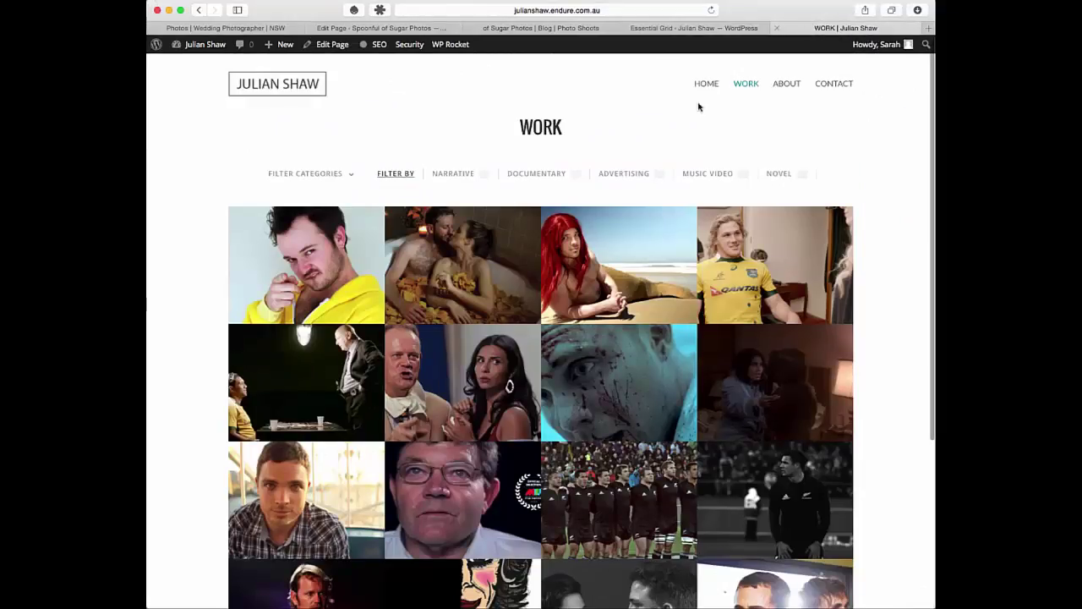
- Reload the WORK page and check the CHOOSE counts: 18, Directing 16, Writing 7, Acting 4
{"action": "left_click", "coordinate": [706, 28]}
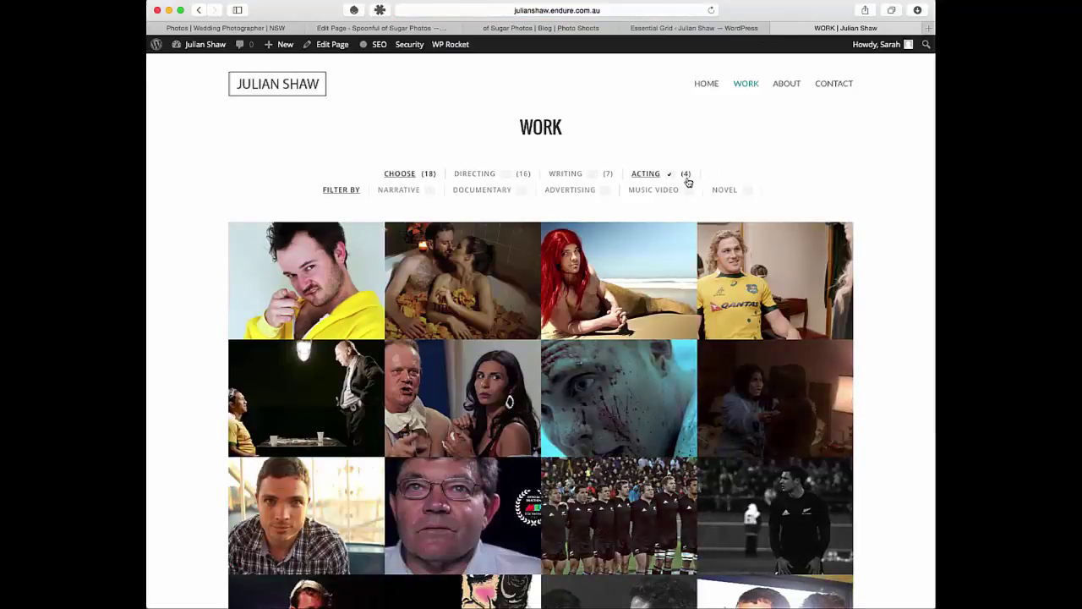
{"action": "scroll", "coordinate": [878, 203], "scroll_direction": "down", "scroll_amount": 3}
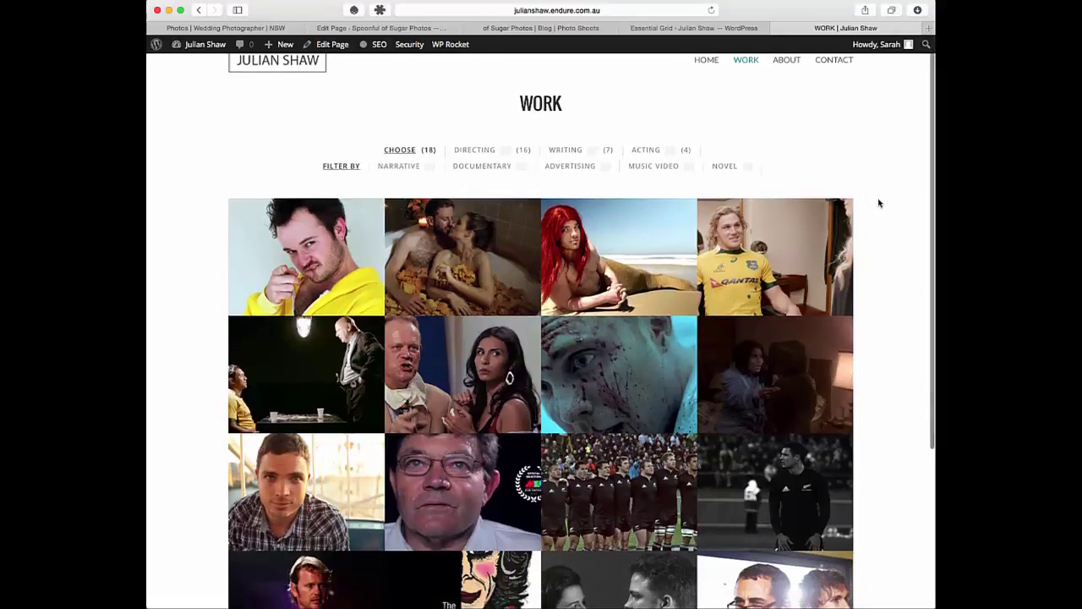
{"action": "scroll", "coordinate": [879, 203], "scroll_direction": "up", "scroll_amount": 3}
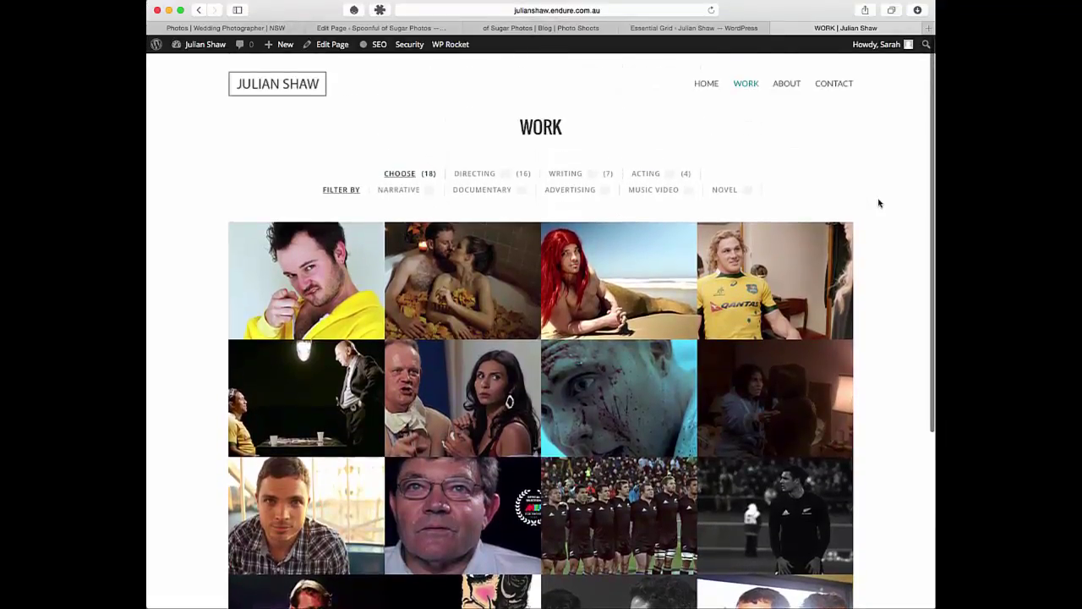
- Open the grid's Skins settings and compare the navigation skin list with the WORK page
{"action": "left_click", "coordinate": [688, 28]}
{"action": "scroll", "coordinate": [773, 242], "scroll_direction": "up", "scroll_amount": 15}
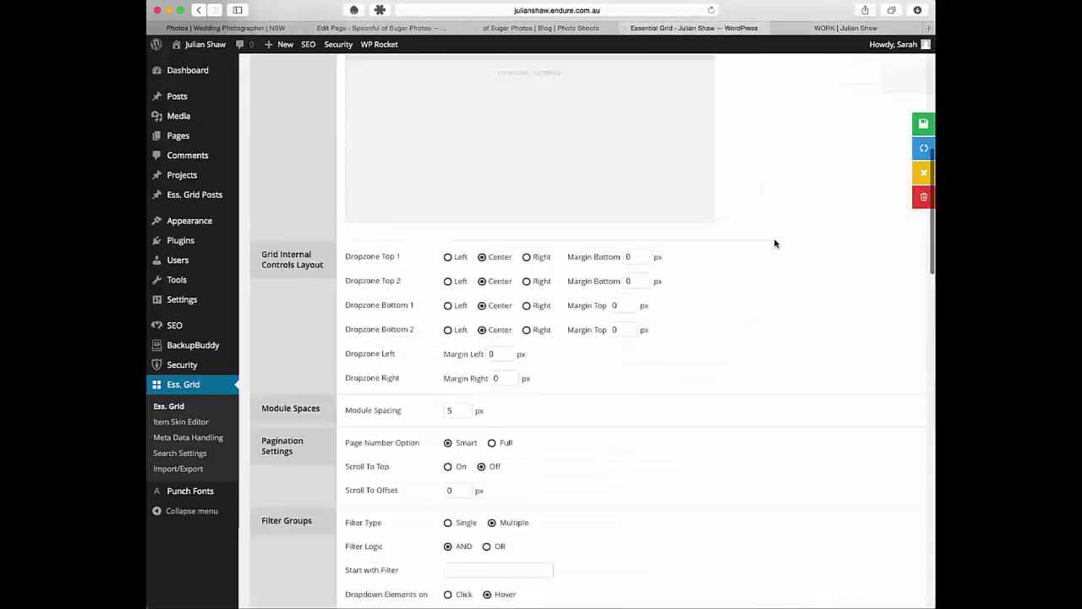
{"action": "left_click", "coordinate": [630, 164]}
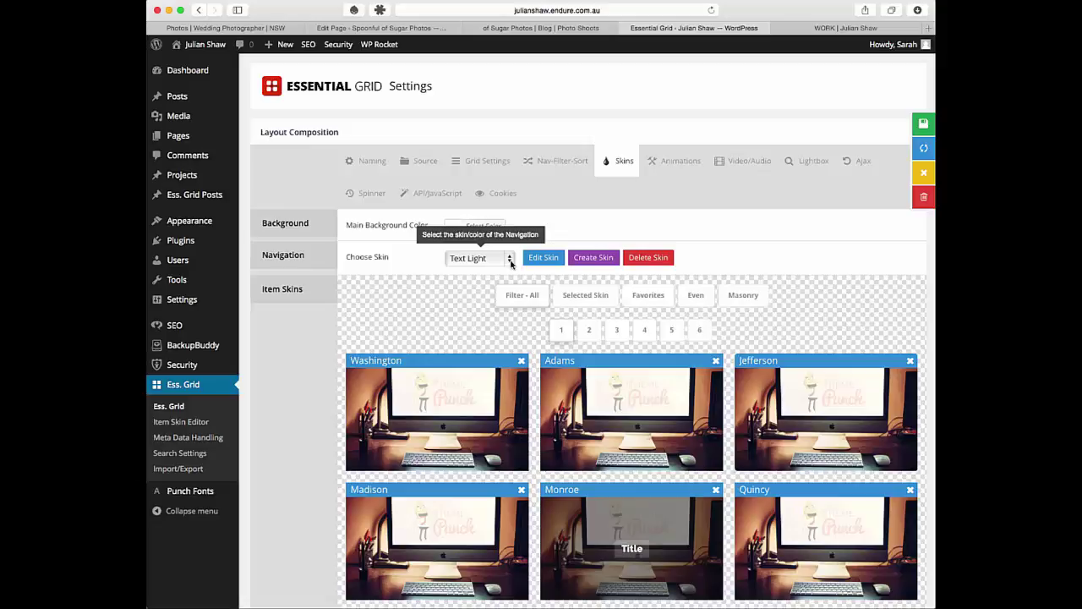
{"action": "left_click", "coordinate": [509, 260]}
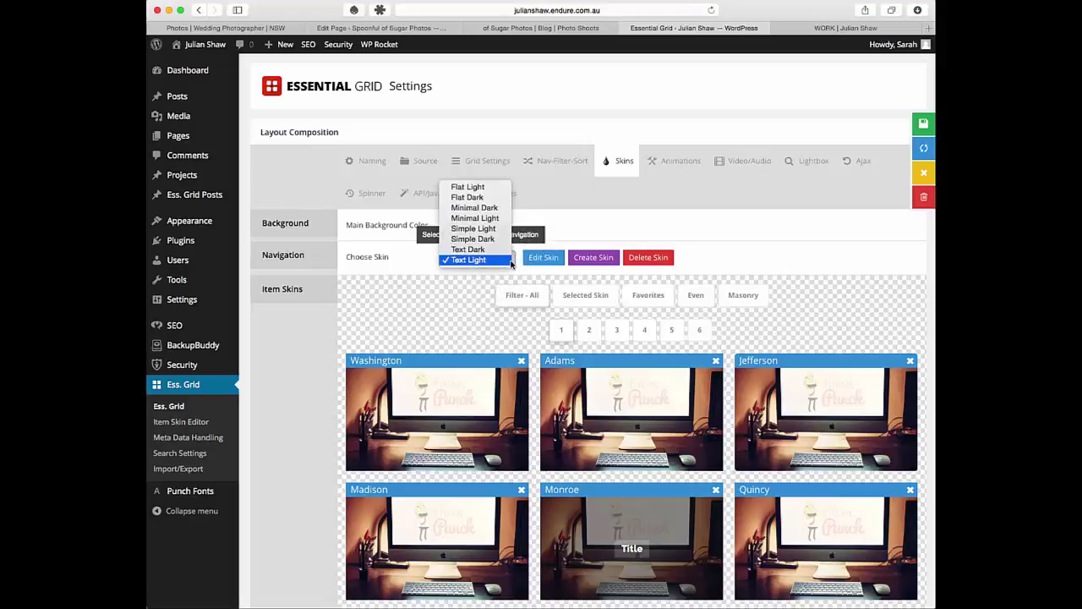
{"action": "left_click", "coordinate": [825, 28]}
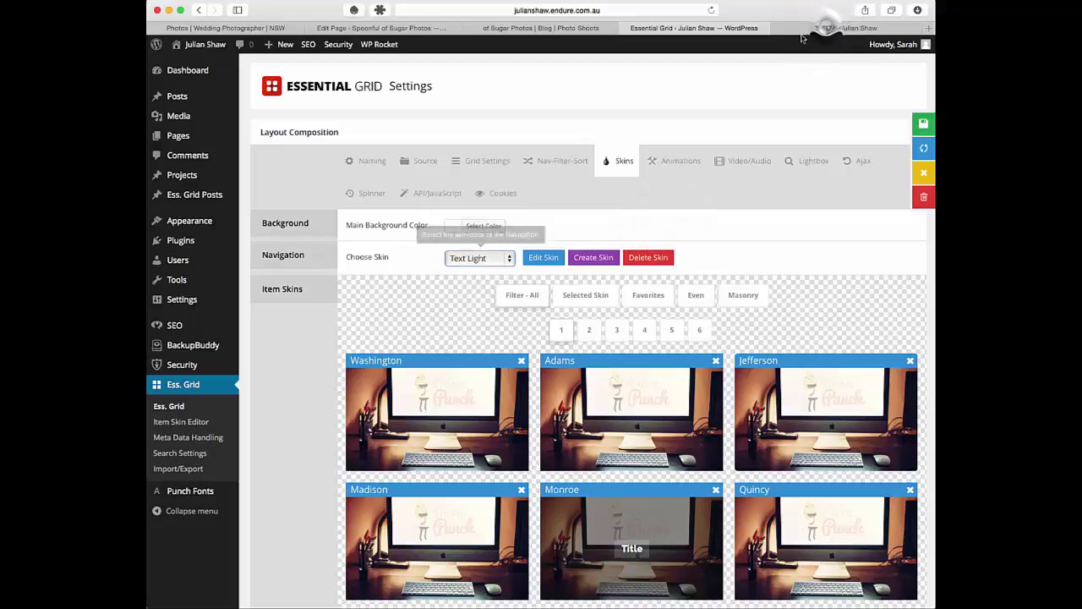
{"action": "left_click", "coordinate": [826, 30]}
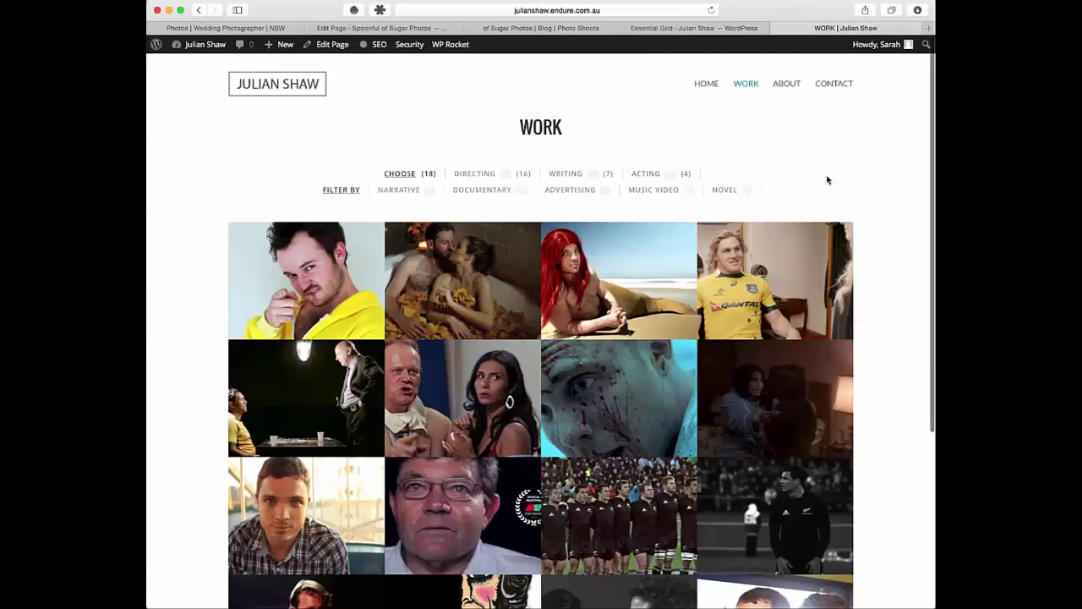
- Set the navigation skin to Simple Light and view the WORK page
{"action": "left_click", "coordinate": [712, 29]}
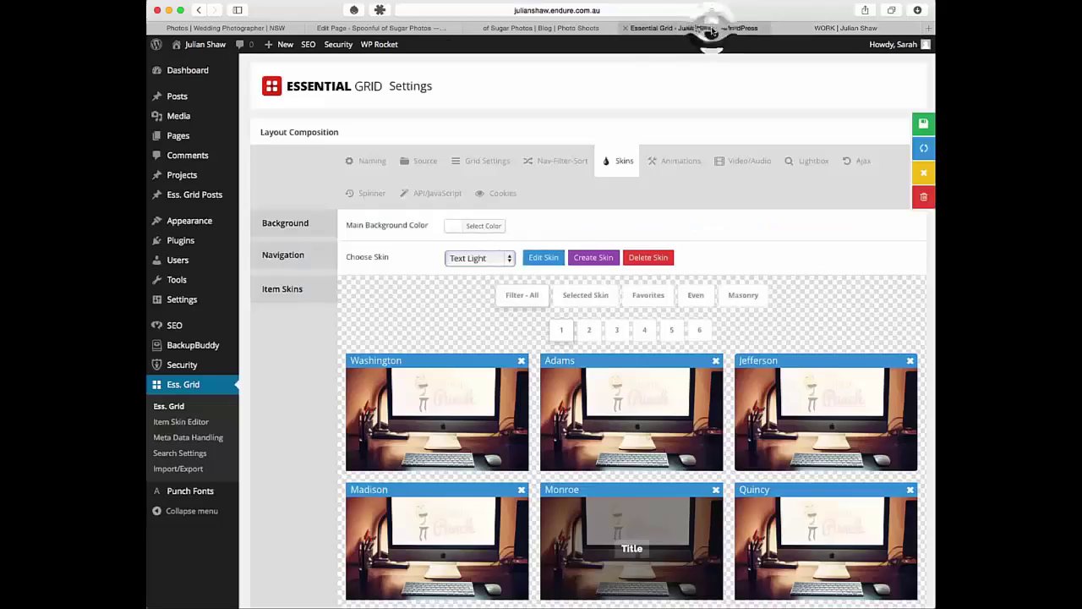
{"action": "left_click", "coordinate": [492, 257]}
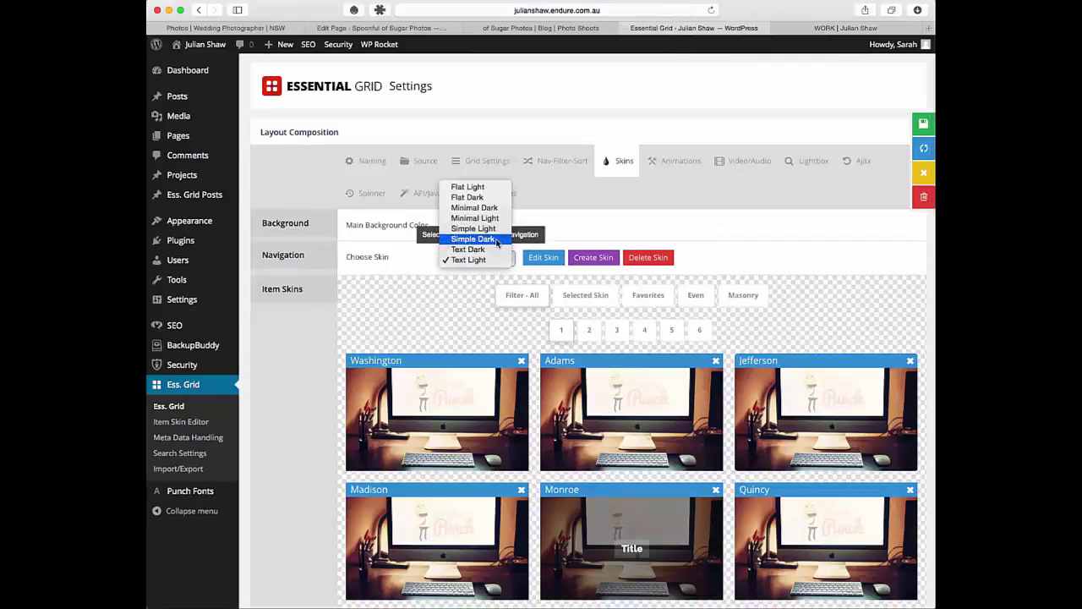
{"action": "left_click", "coordinate": [477, 228]}
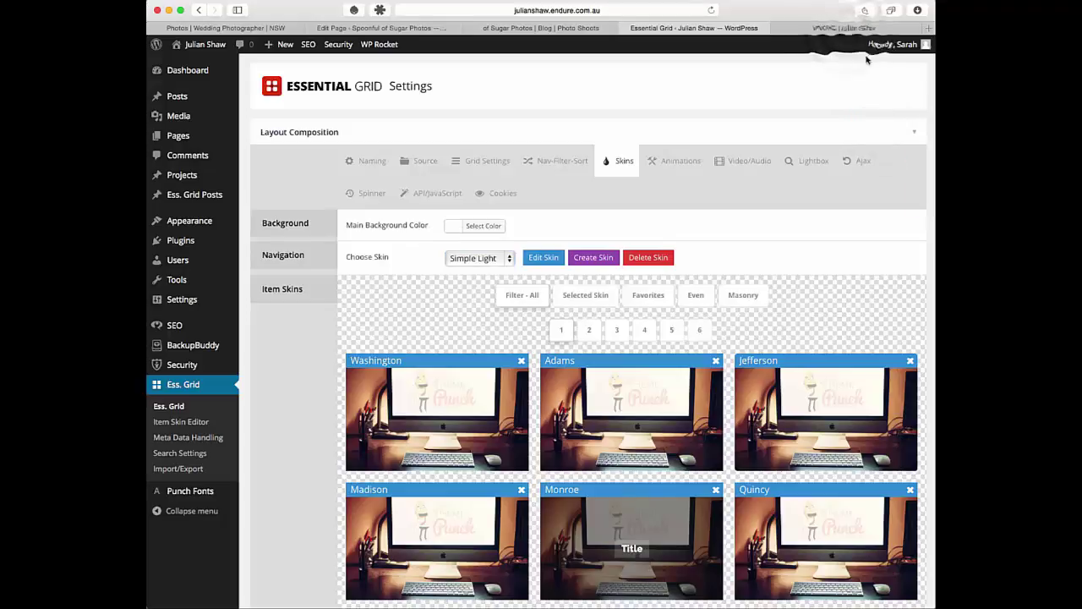
{"action": "left_click", "coordinate": [848, 29]}
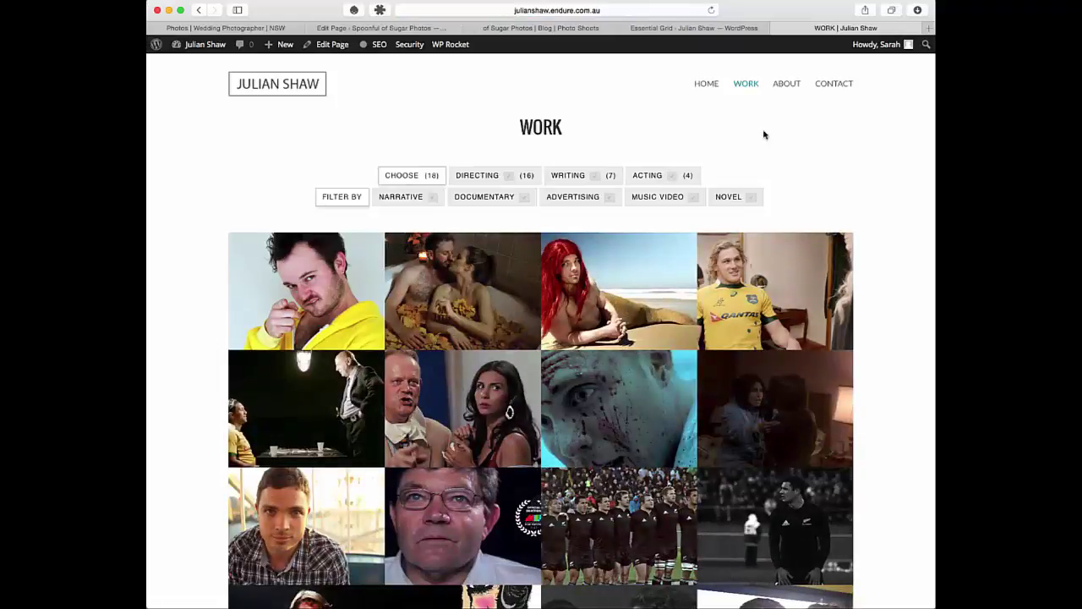
- On the Spoonful of Sugar portfolio page, filter to Children, then to Couples photos only
{"action": "left_click", "coordinate": [514, 28]}
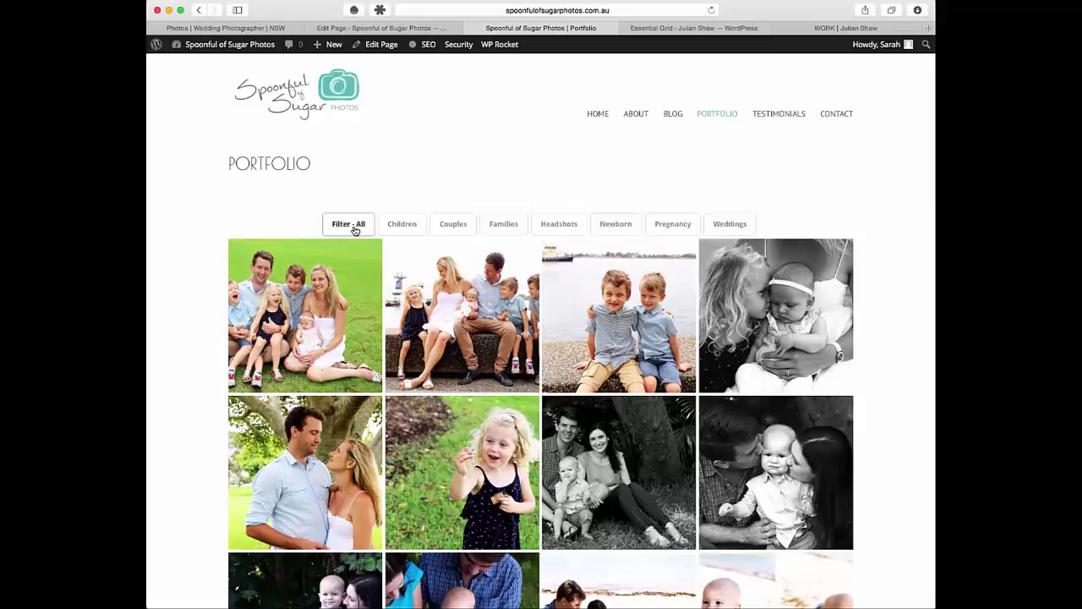
{"action": "left_click", "coordinate": [399, 226]}
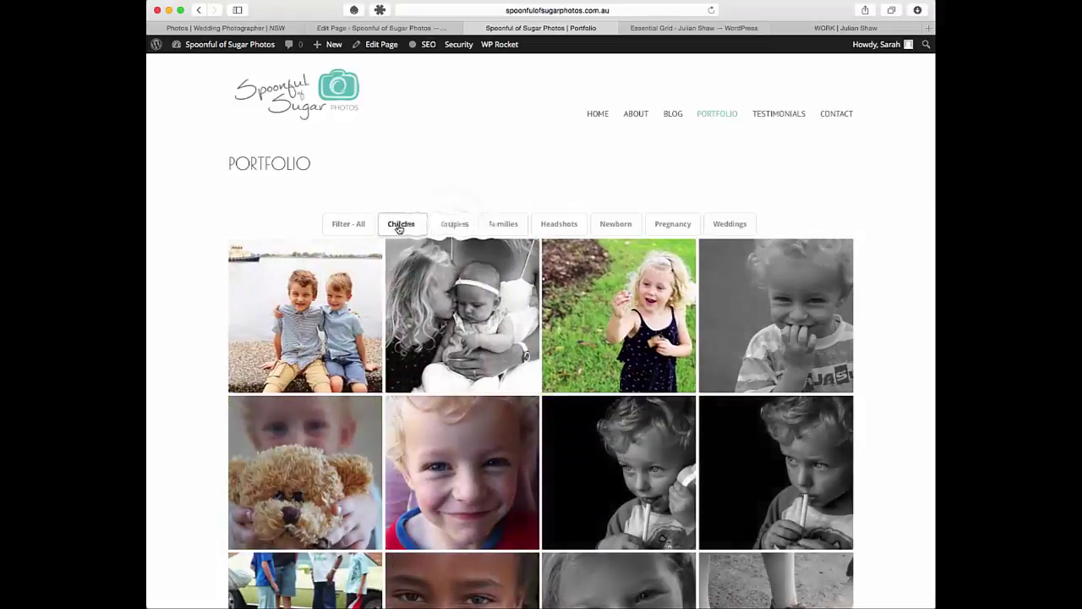
{"action": "left_click", "coordinate": [451, 227]}
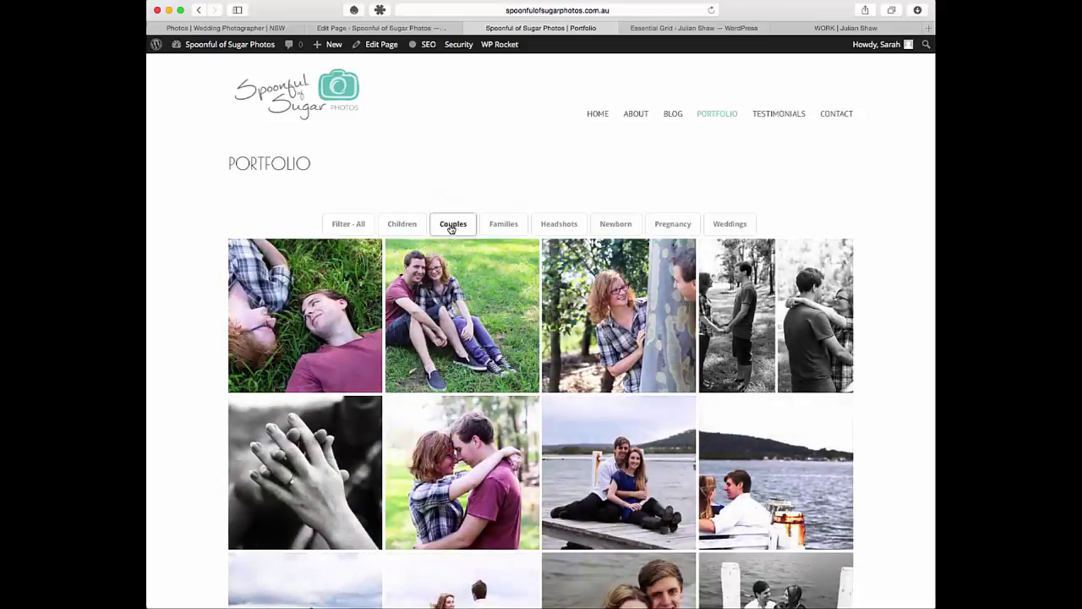
- From the page editor, open Ess. Grid and the portfolio grid's Nav-Filter-Sort settings
{"action": "left_click", "coordinate": [381, 28]}
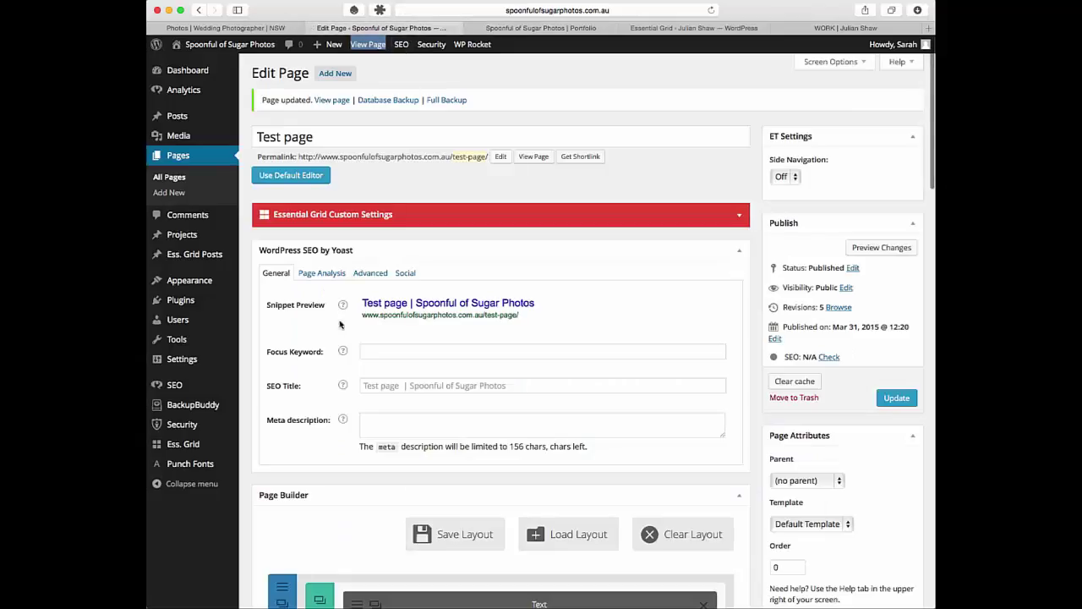
{"action": "left_click", "coordinate": [182, 443]}
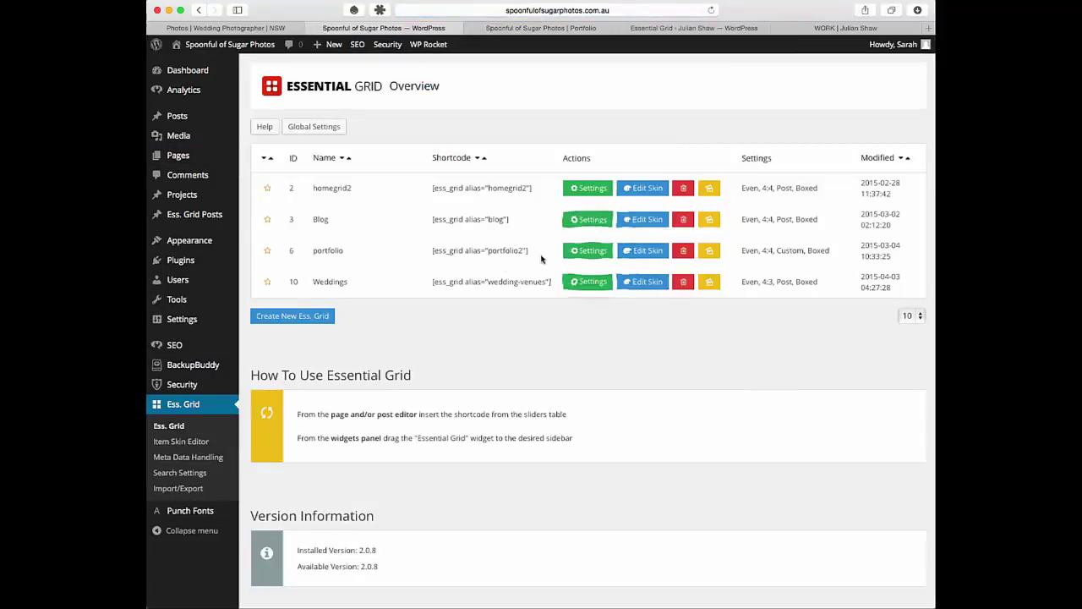
{"action": "left_click", "coordinate": [590, 250]}
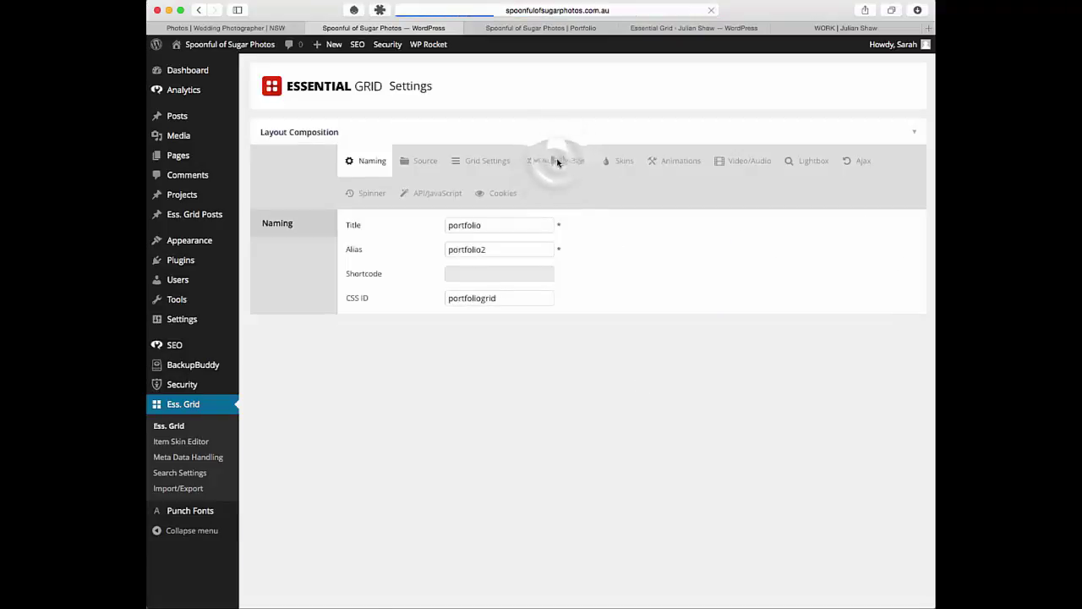
{"action": "left_click", "coordinate": [559, 160]}
{"action": "scroll", "coordinate": [852, 315], "scroll_direction": "down", "scroll_amount": 3}
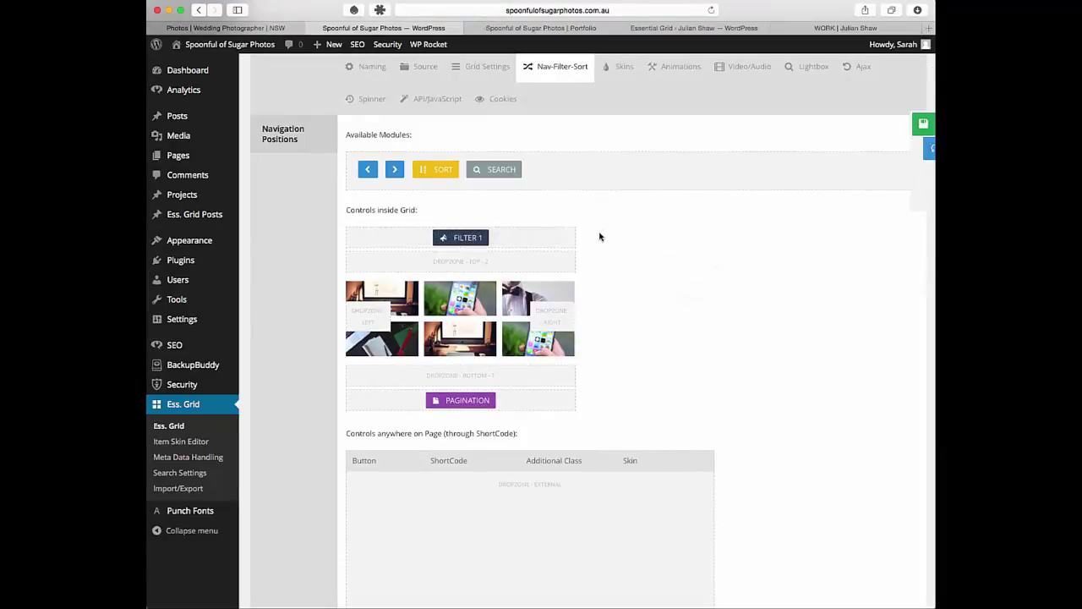
{"action": "scroll", "coordinate": [886, 329], "scroll_direction": "down", "scroll_amount": 15}
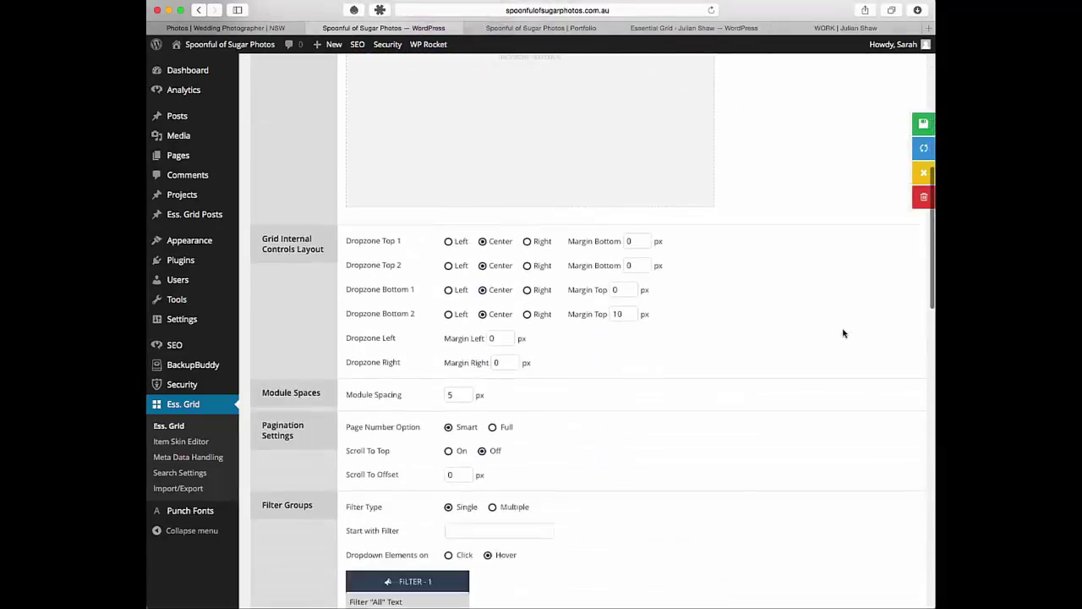
{"action": "scroll", "coordinate": [558, 440], "scroll_direction": "down", "scroll_amount": 7}
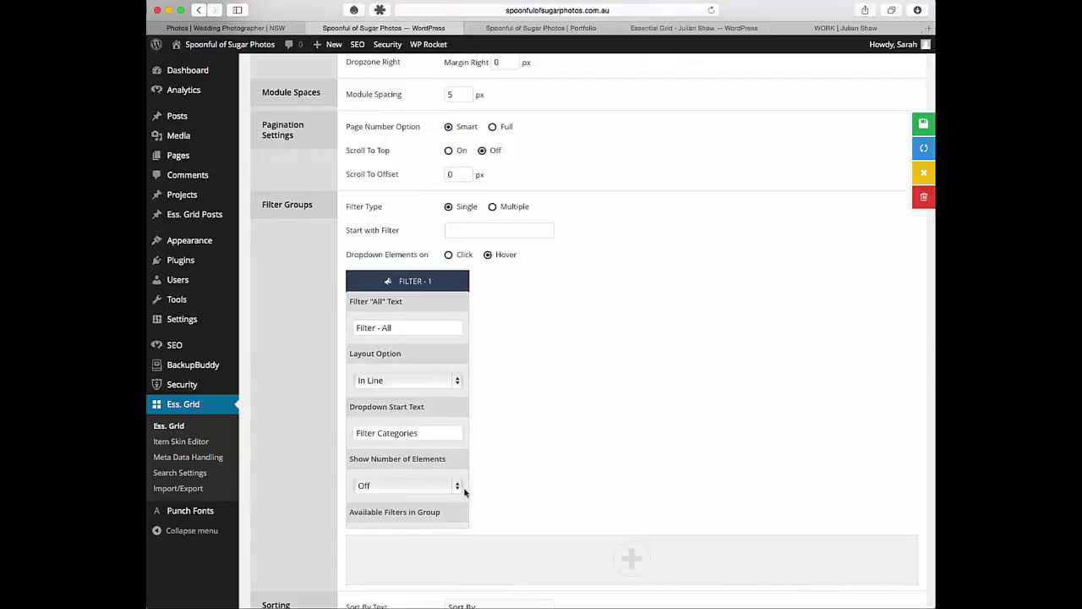
{"action": "scroll", "coordinate": [604, 420], "scroll_direction": "up", "scroll_amount": 7}
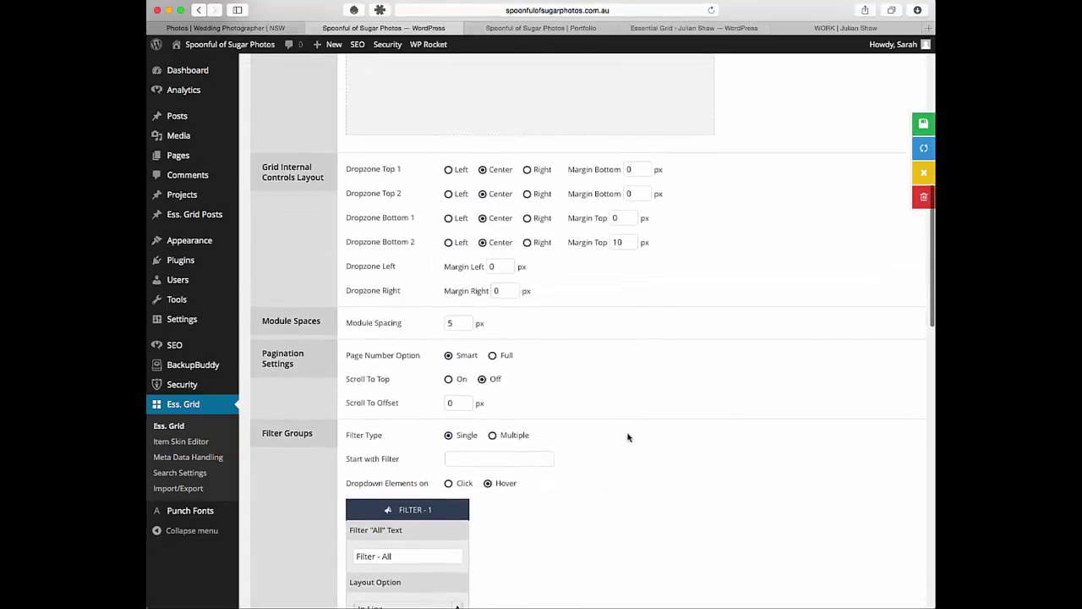
{"action": "scroll", "coordinate": [628, 437], "scroll_direction": "up", "scroll_amount": 1}
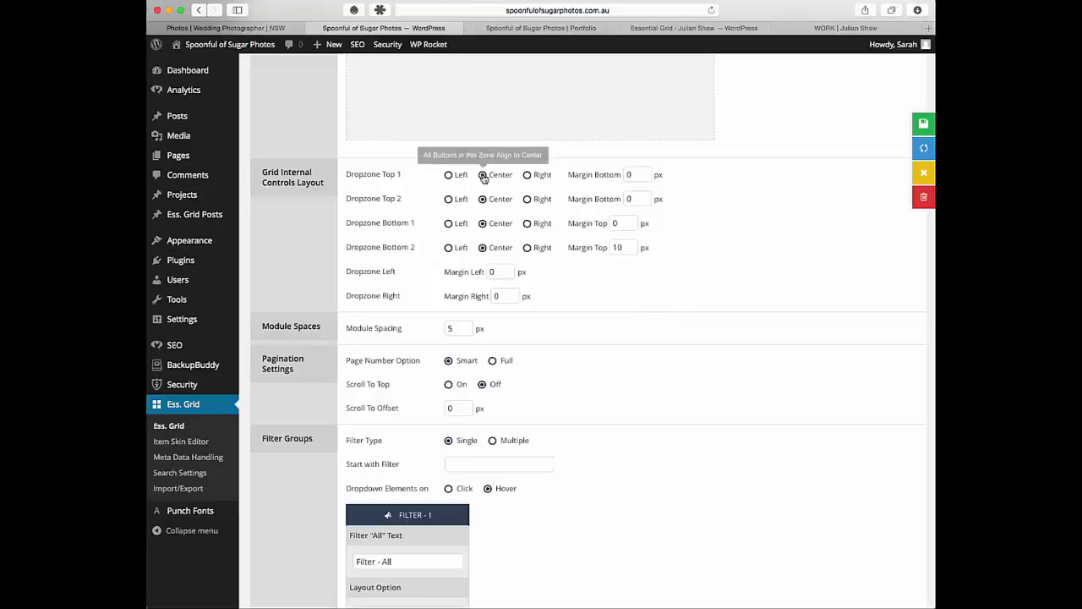
{"action": "scroll", "coordinate": [790, 210], "scroll_direction": "up", "scroll_amount": 3}
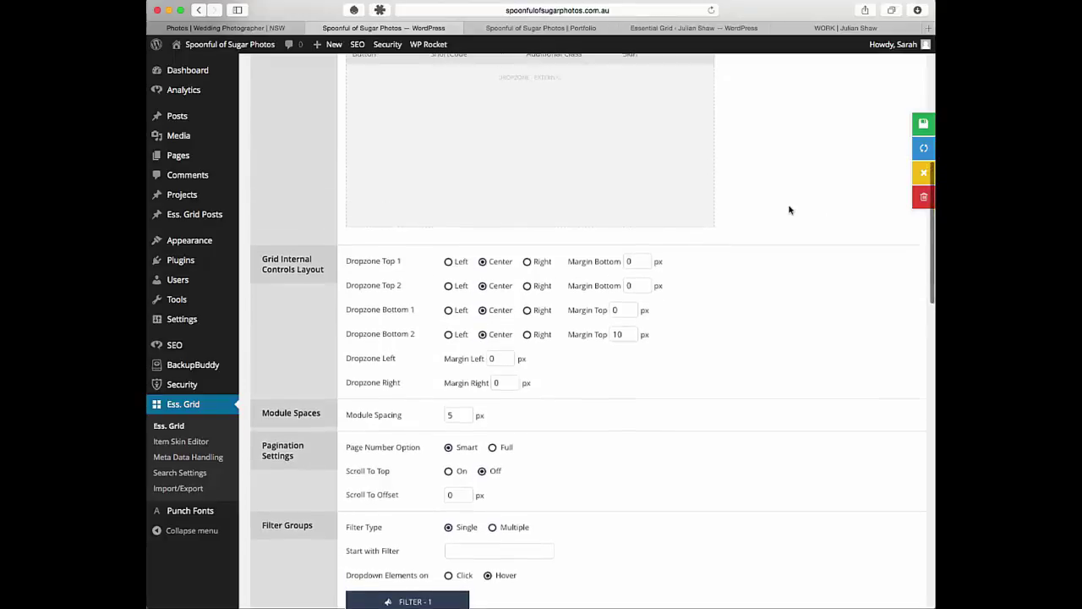
{"action": "scroll", "coordinate": [789, 210], "scroll_direction": "up", "scroll_amount": 3}
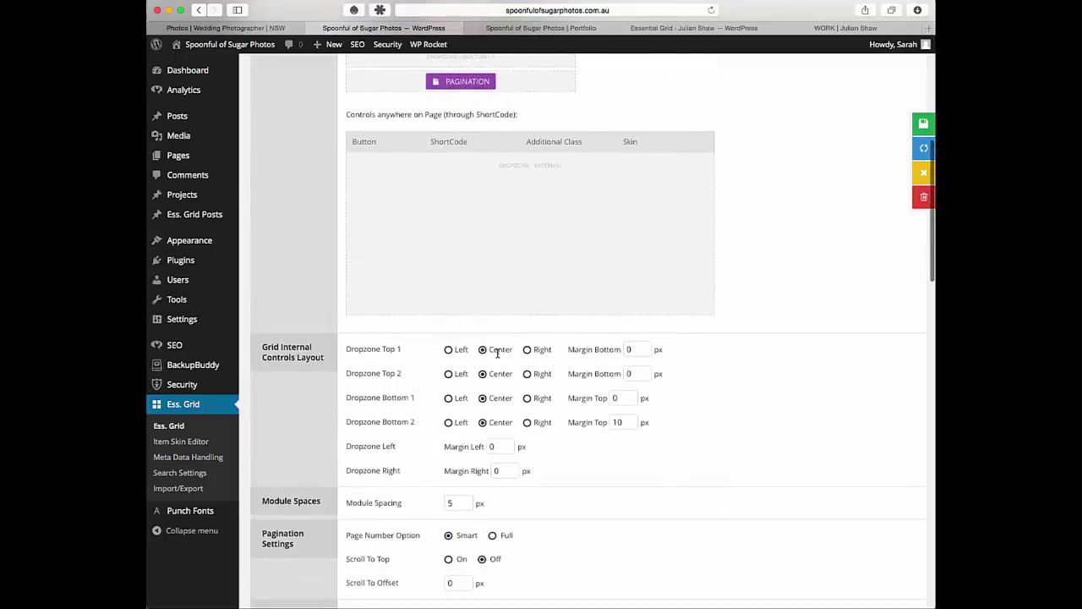
{"action": "scroll", "coordinate": [761, 319], "scroll_direction": "up", "scroll_amount": 9}
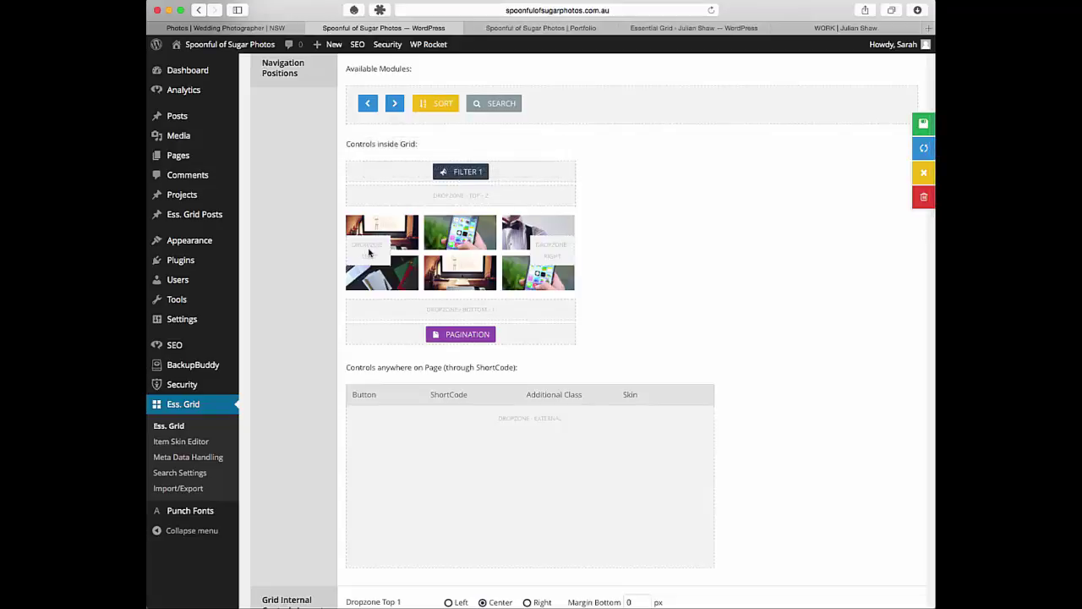
{"action": "scroll", "coordinate": [789, 321], "scroll_direction": "down", "scroll_amount": 6}
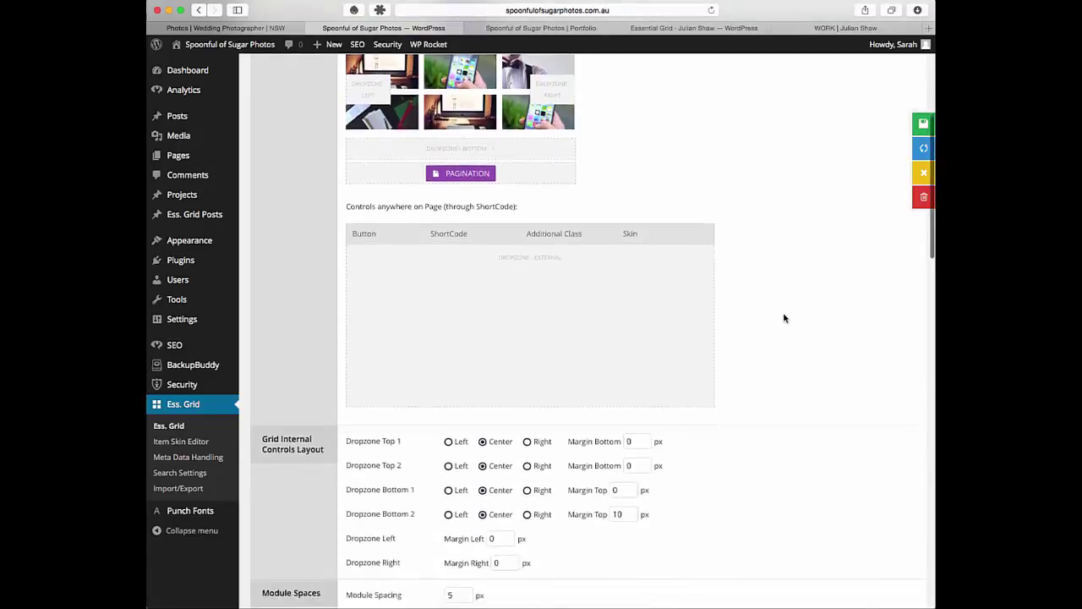
{"action": "scroll", "coordinate": [783, 318], "scroll_direction": "down", "scroll_amount": 4}
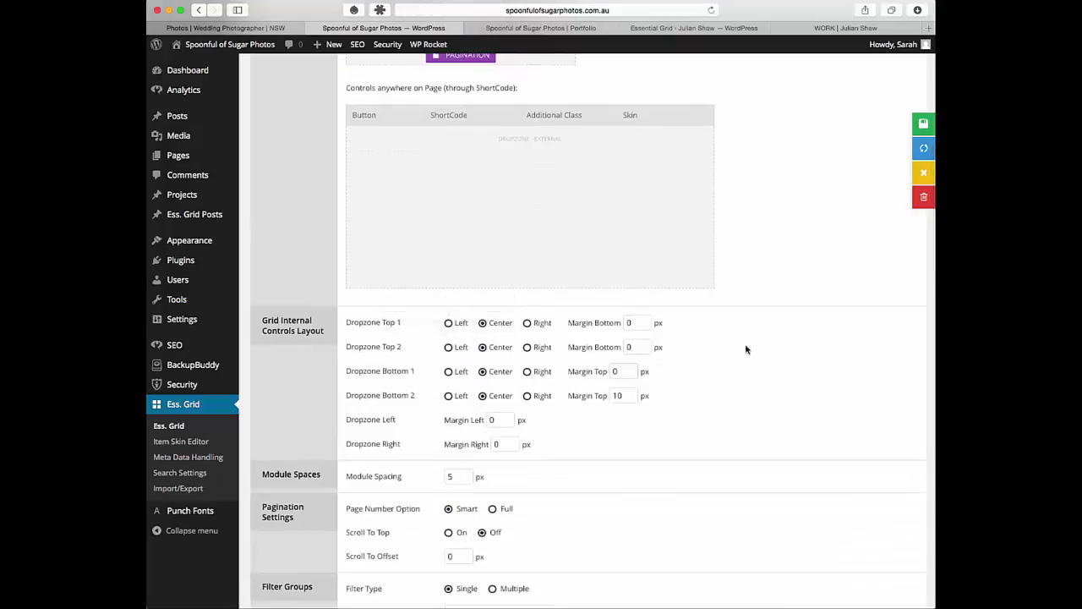
{"action": "scroll", "coordinate": [771, 364], "scroll_direction": "up", "scroll_amount": 1}
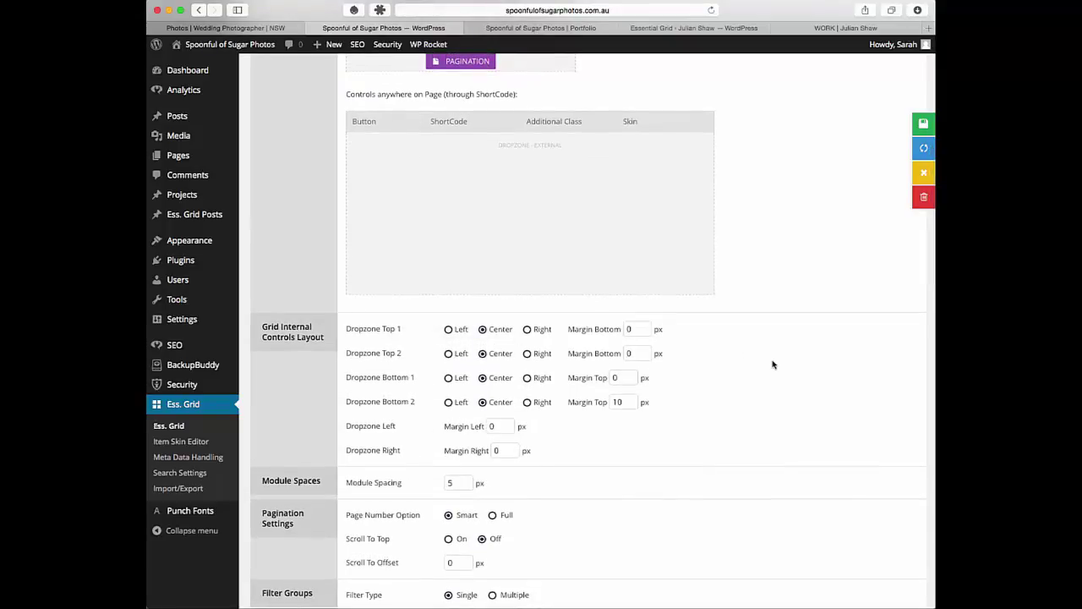
{"action": "scroll", "coordinate": [772, 364], "scroll_direction": "up", "scroll_amount": 2}
{"action": "scroll", "coordinate": [772, 364], "scroll_direction": "down", "scroll_amount": 4}
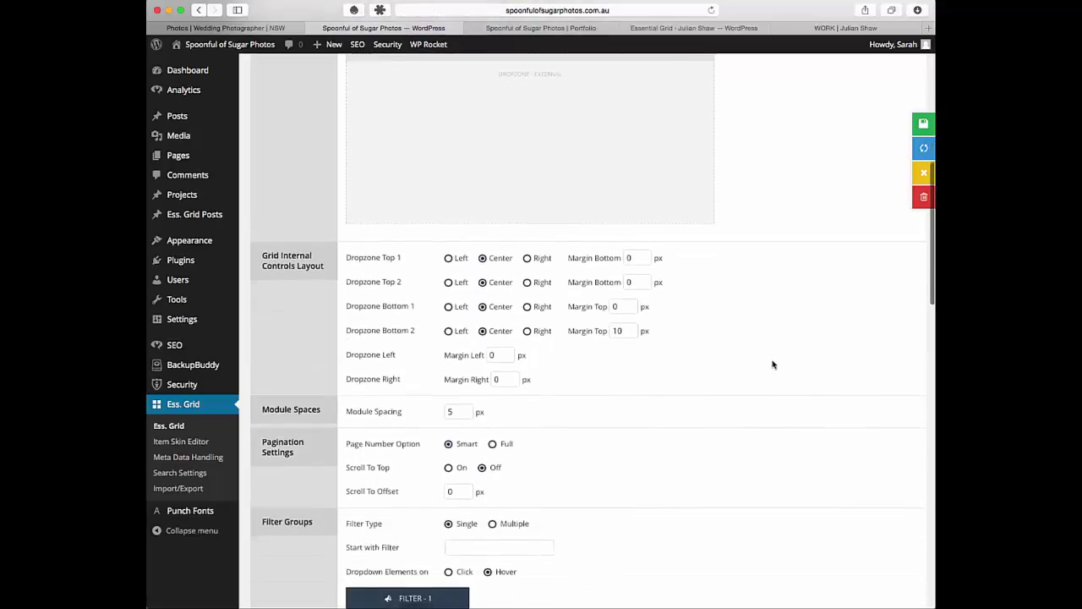
{"action": "scroll", "coordinate": [701, 379], "scroll_direction": "down", "scroll_amount": 4}
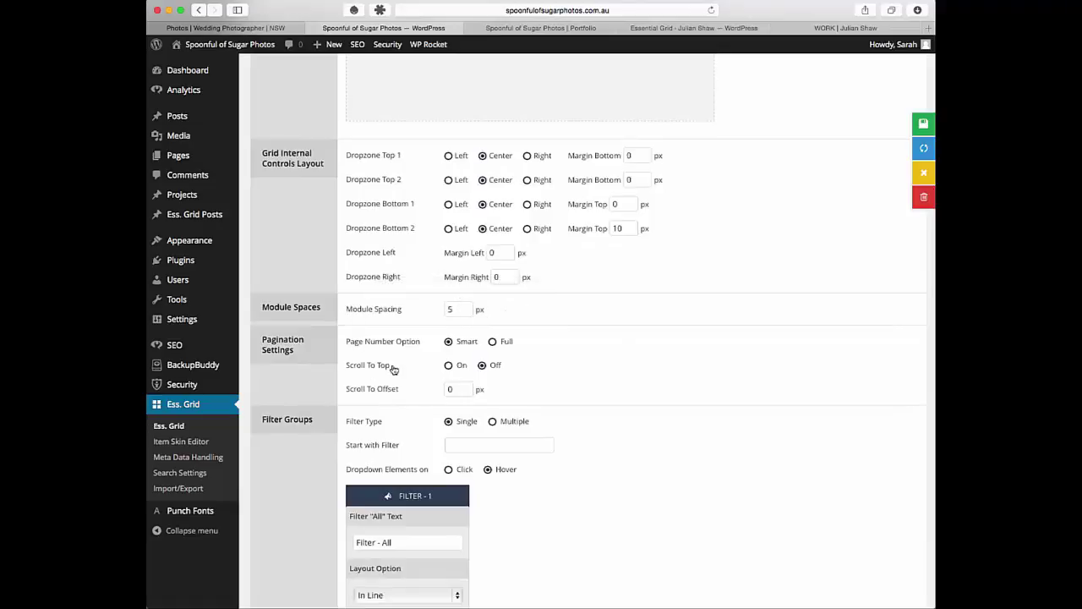
{"action": "scroll", "coordinate": [680, 358], "scroll_direction": "down", "scroll_amount": 3}
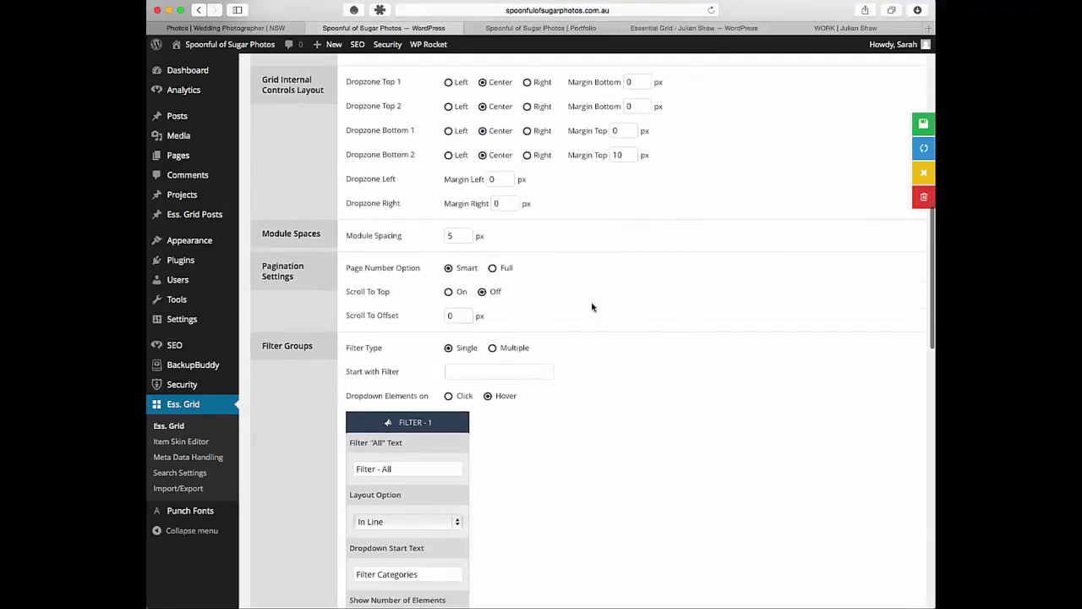
{"action": "scroll", "coordinate": [620, 295], "scroll_direction": "down", "scroll_amount": 2}
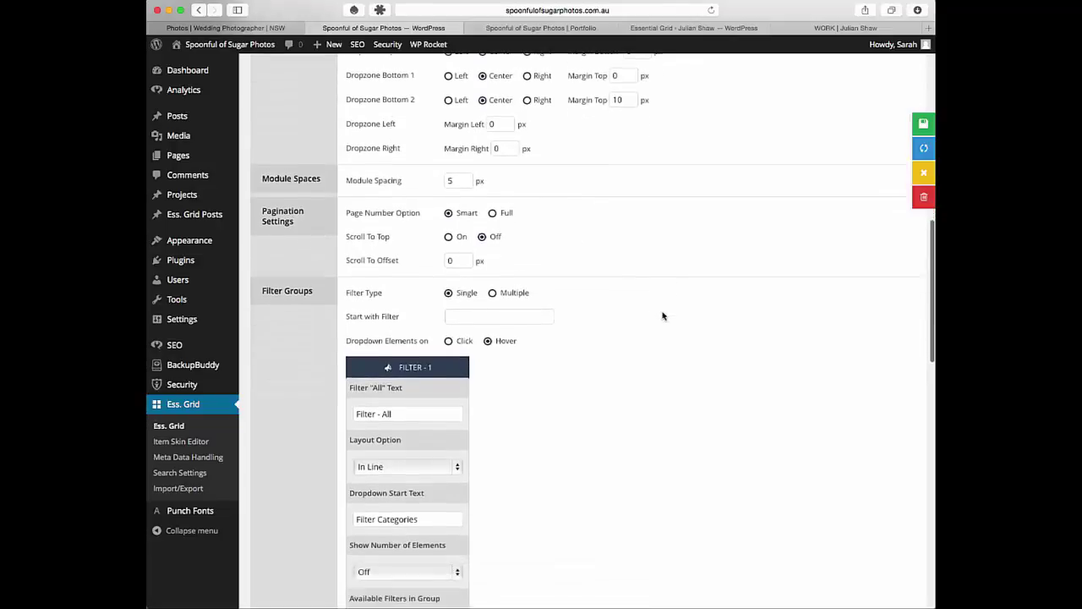
{"action": "scroll", "coordinate": [663, 316], "scroll_direction": "down", "scroll_amount": 4}
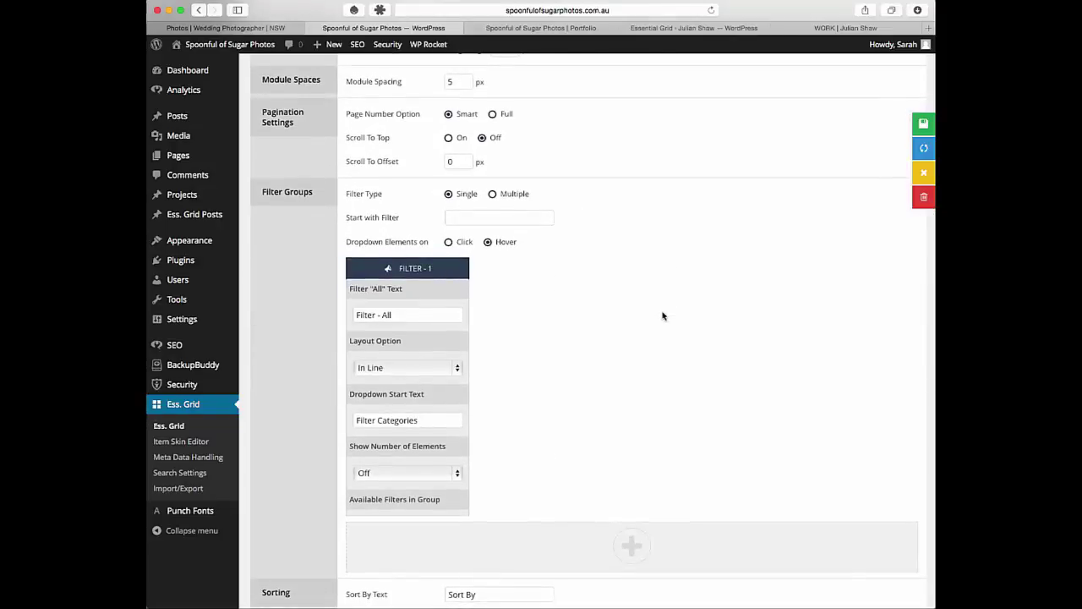
{"action": "scroll", "coordinate": [663, 316], "scroll_direction": "up", "scroll_amount": 1}
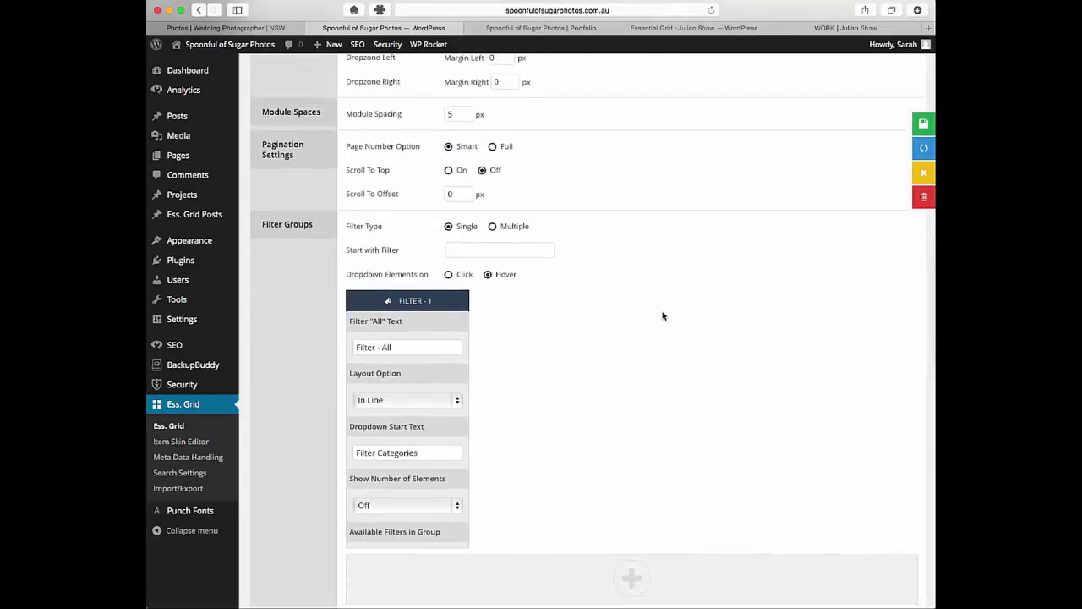
{"action": "scroll", "coordinate": [663, 316], "scroll_direction": "up", "scroll_amount": 1}
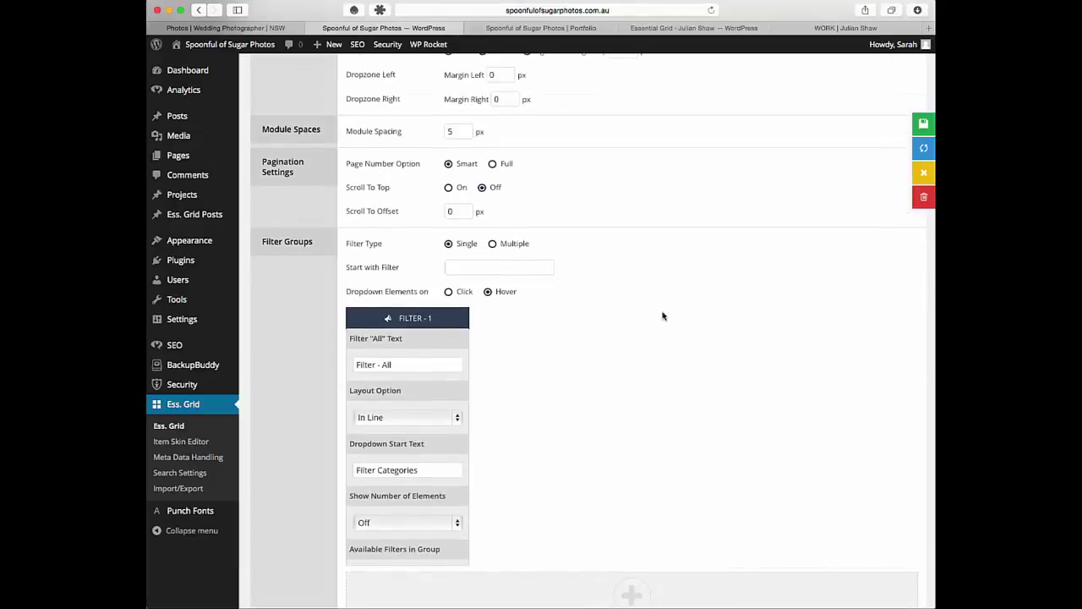
{"action": "scroll", "coordinate": [663, 317], "scroll_direction": "up", "scroll_amount": 1}
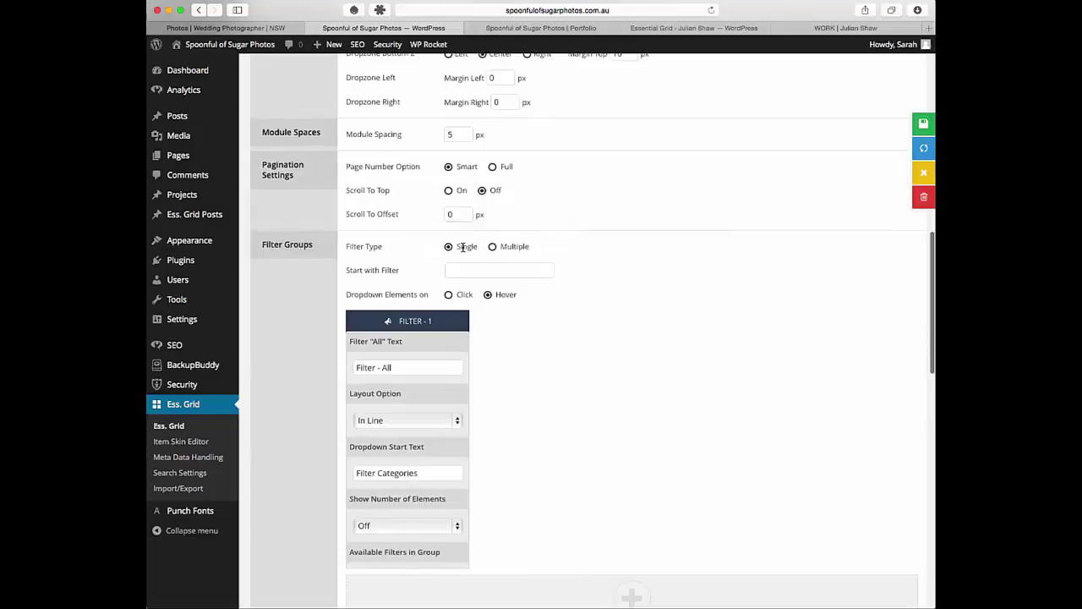
{"action": "scroll", "coordinate": [571, 256], "scroll_direction": "down", "scroll_amount": 1}
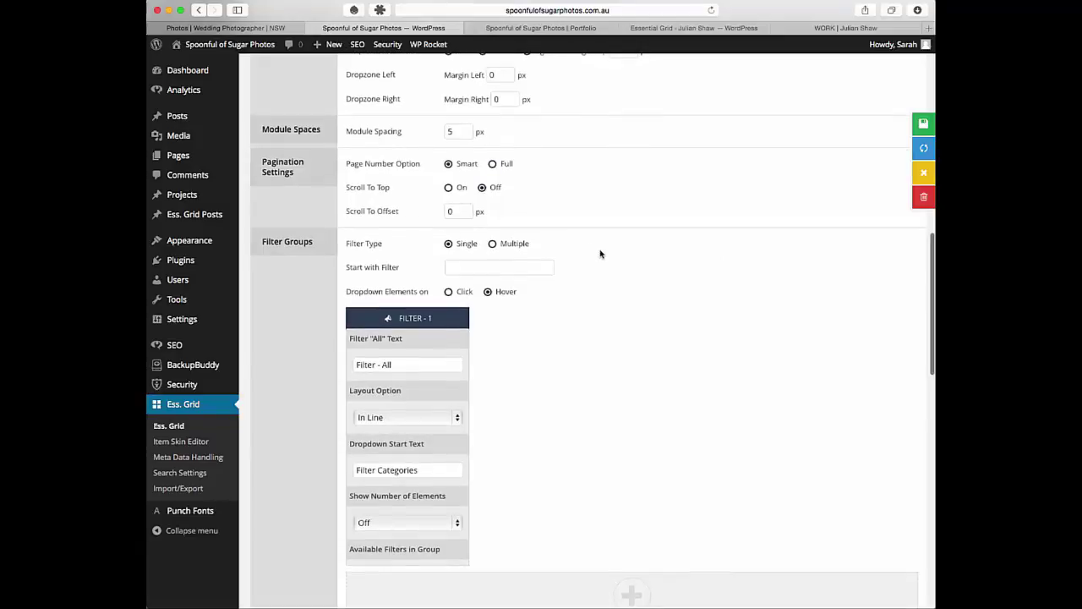
{"action": "left_click", "coordinate": [693, 27]}
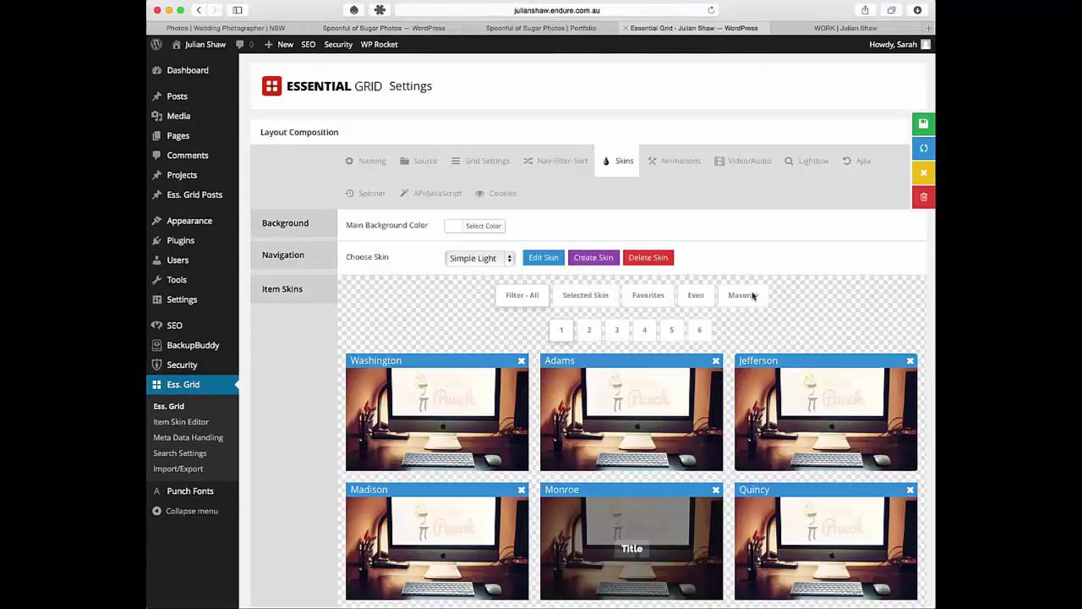
{"action": "left_click", "coordinate": [551, 161]}
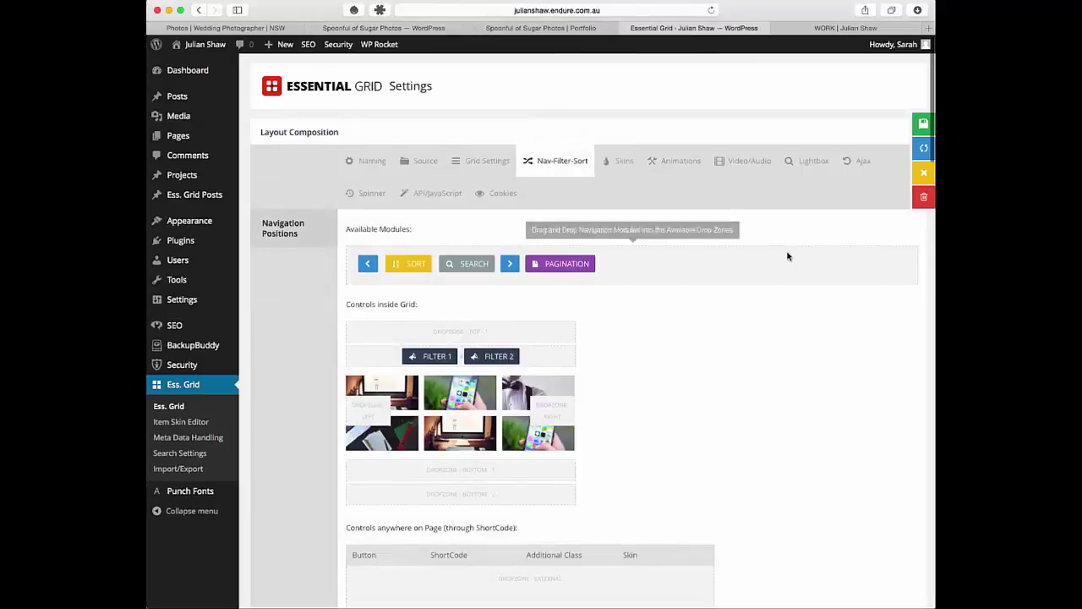
{"action": "scroll", "coordinate": [786, 254], "scroll_direction": "down", "scroll_amount": 5}
{"action": "scroll", "coordinate": [785, 255], "scroll_direction": "down", "scroll_amount": 10}
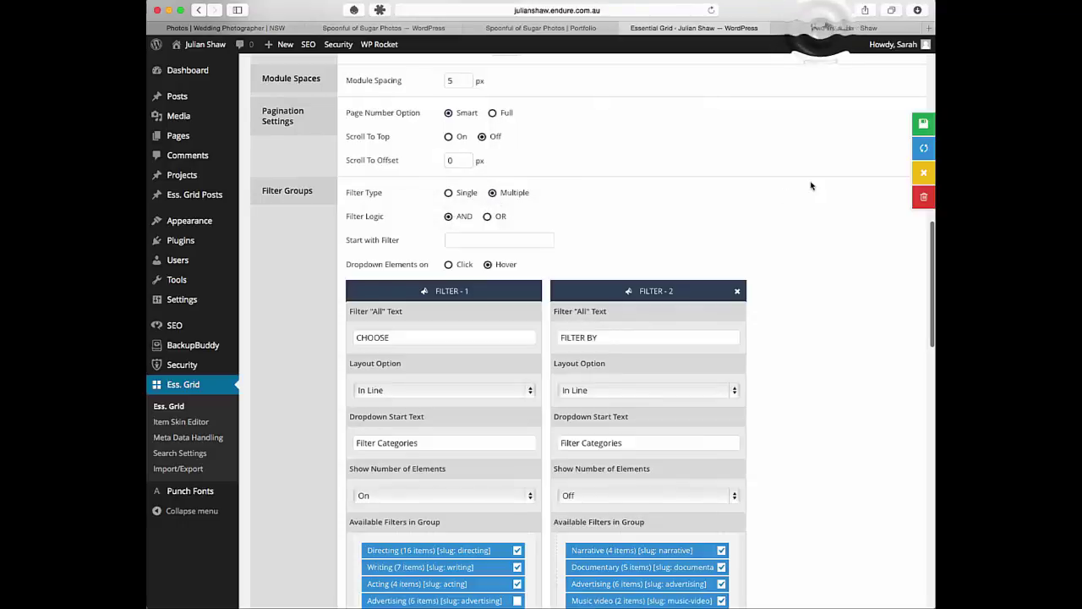
{"action": "left_click", "coordinate": [813, 28]}
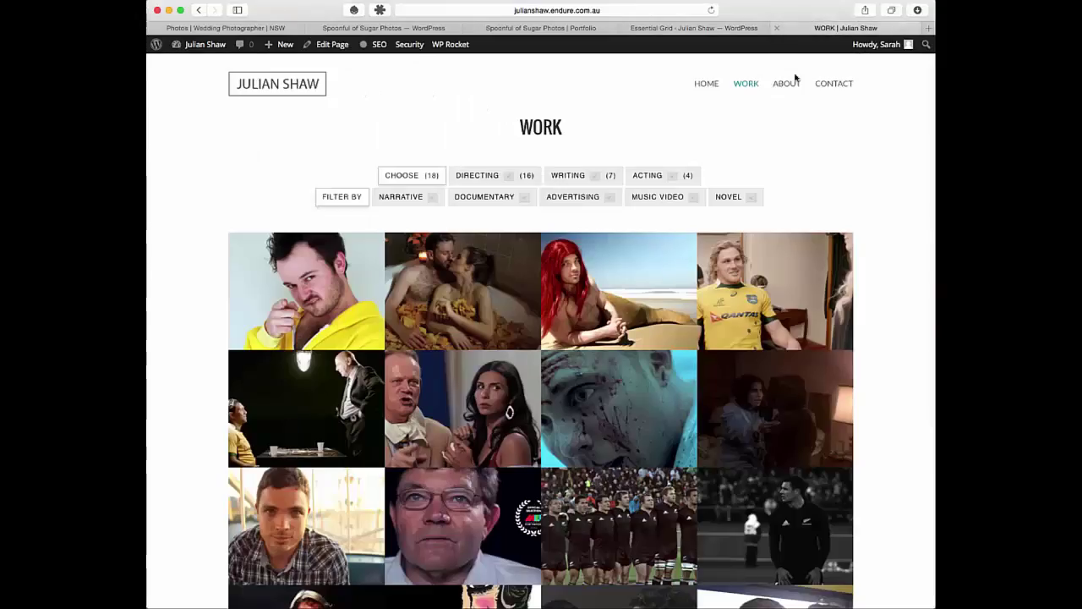
- Filter the Work grid to DIRECTING and DOCUMENTARY, then go back to the Julian Shaw grid settings
{"action": "left_click", "coordinate": [508, 176]}
{"action": "left_click", "coordinate": [524, 198]}
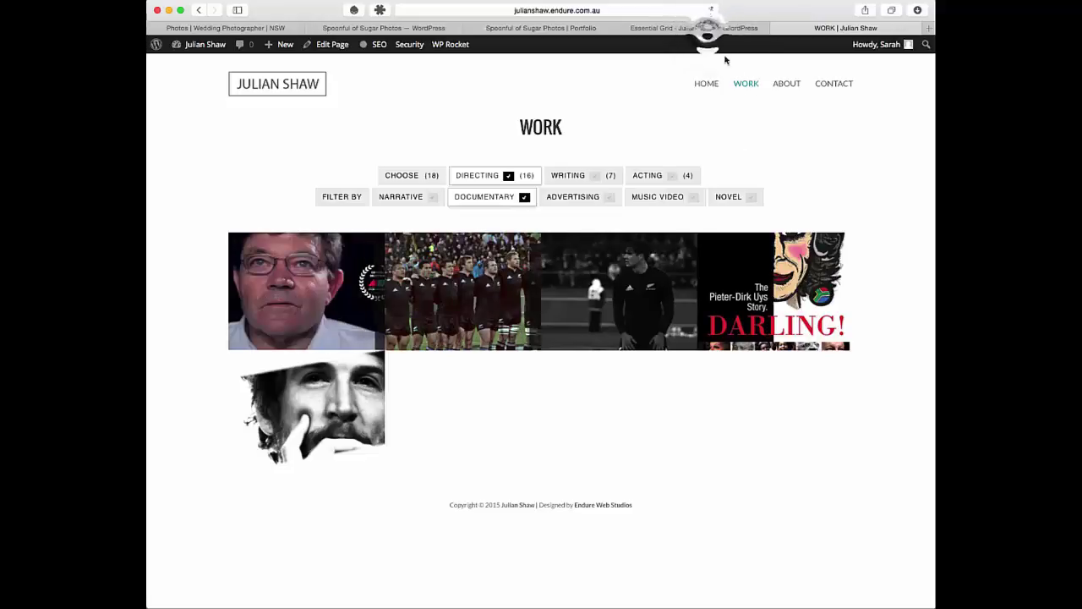
{"action": "left_click", "coordinate": [706, 30]}
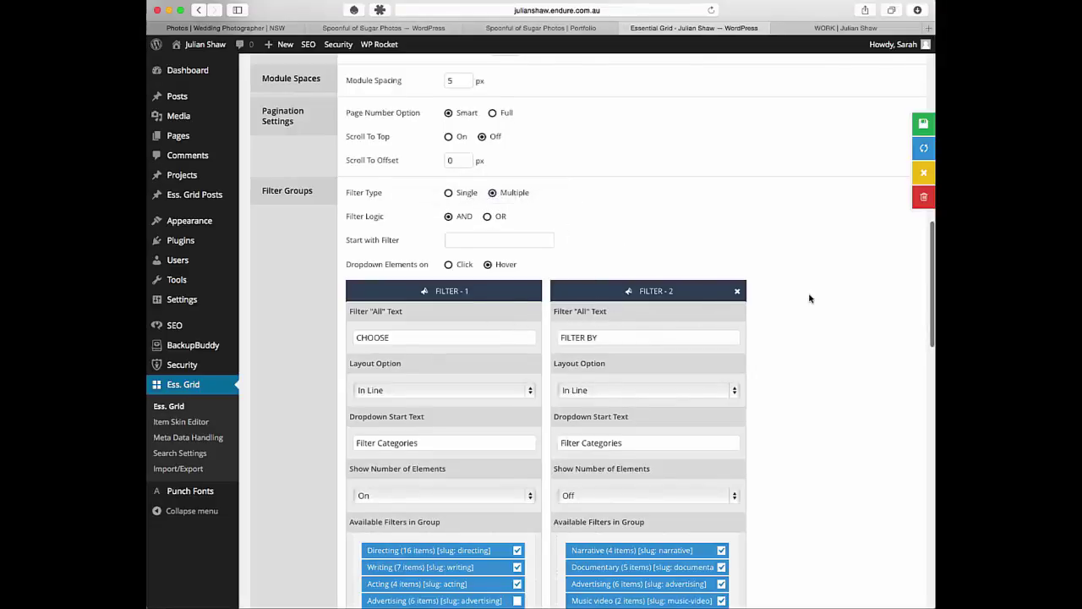
- Scroll up through the grid settings, then return to the WORK page showing five Directing-plus-Documentary projects
{"action": "scroll", "coordinate": [808, 299], "scroll_direction": "up", "scroll_amount": 2}
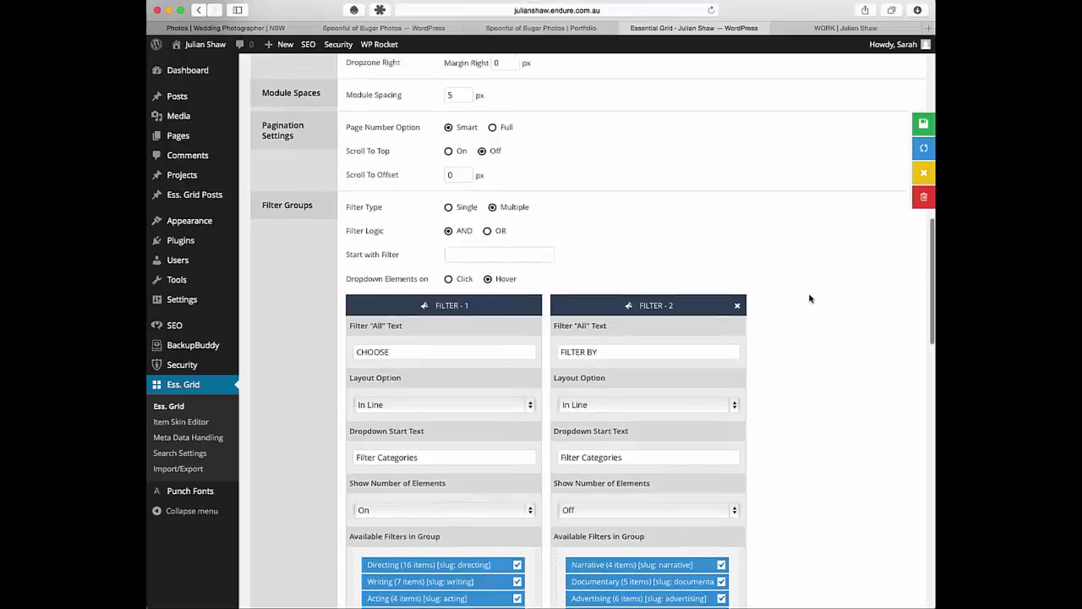
{"action": "scroll", "coordinate": [809, 298], "scroll_direction": "up", "scroll_amount": 4}
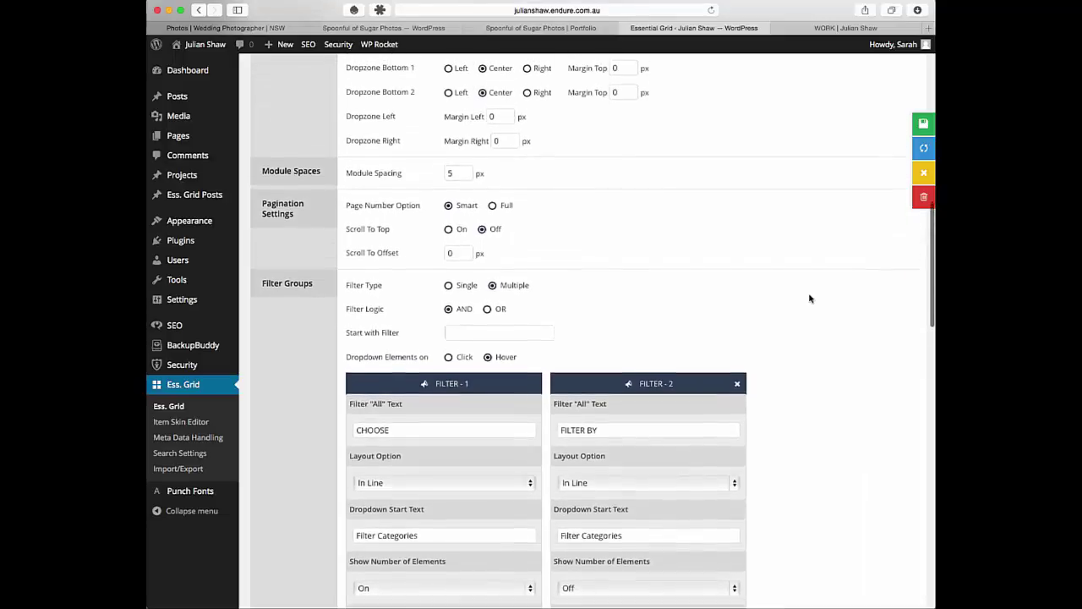
{"action": "scroll", "coordinate": [809, 299], "scroll_direction": "up", "scroll_amount": 8}
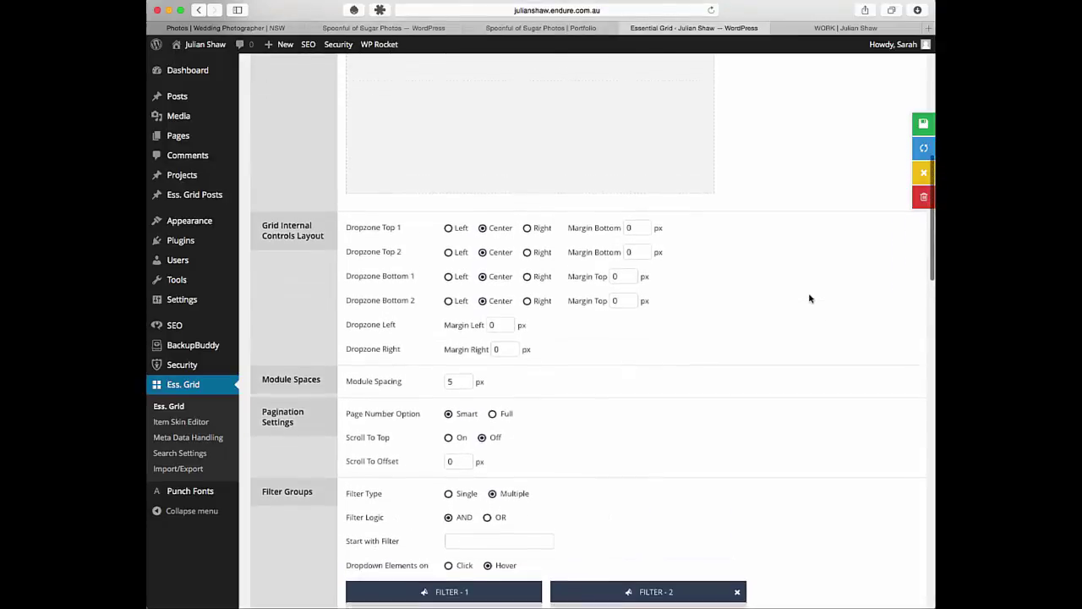
{"action": "left_click", "coordinate": [830, 30]}
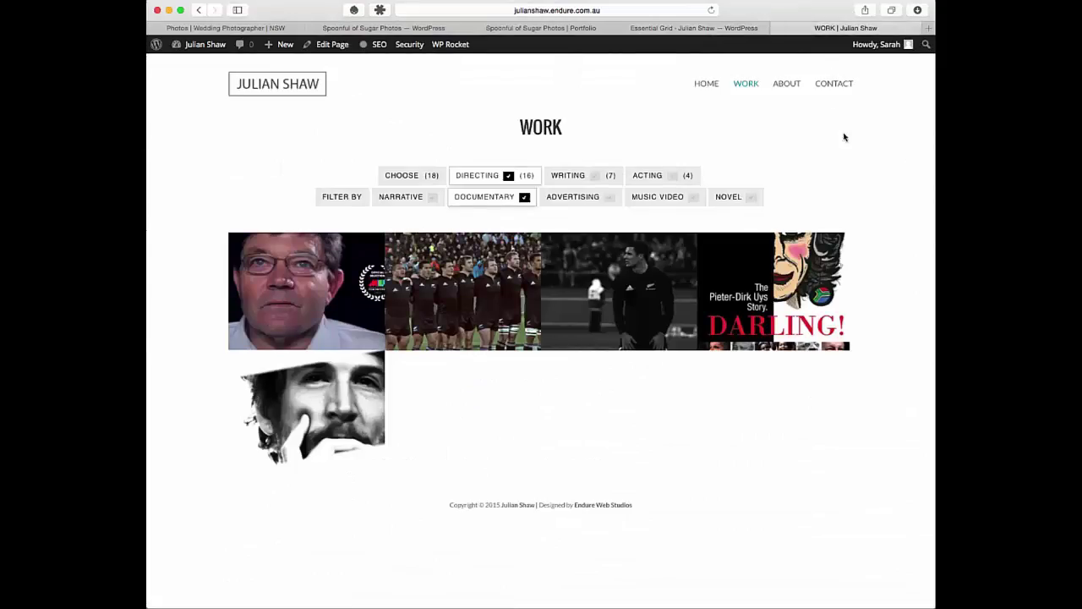